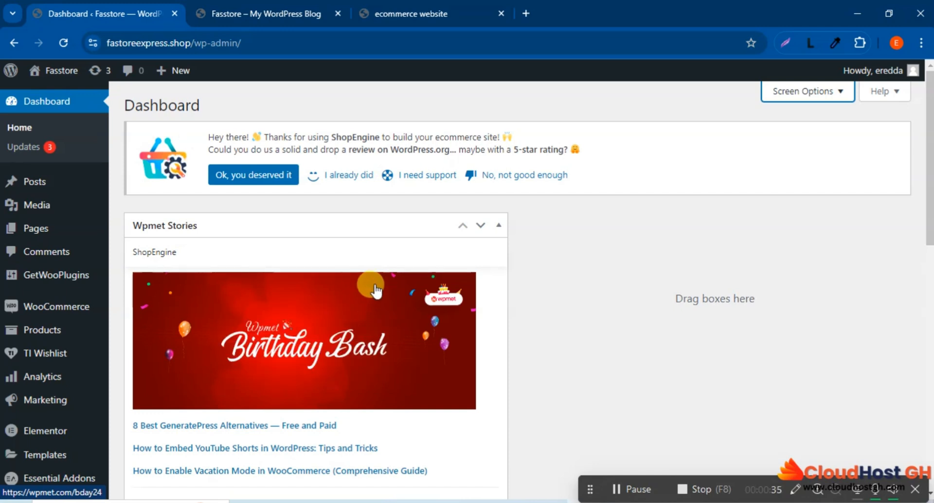
- Open the general WooCommerce settings at the store address section
mouse_move(60, 317)
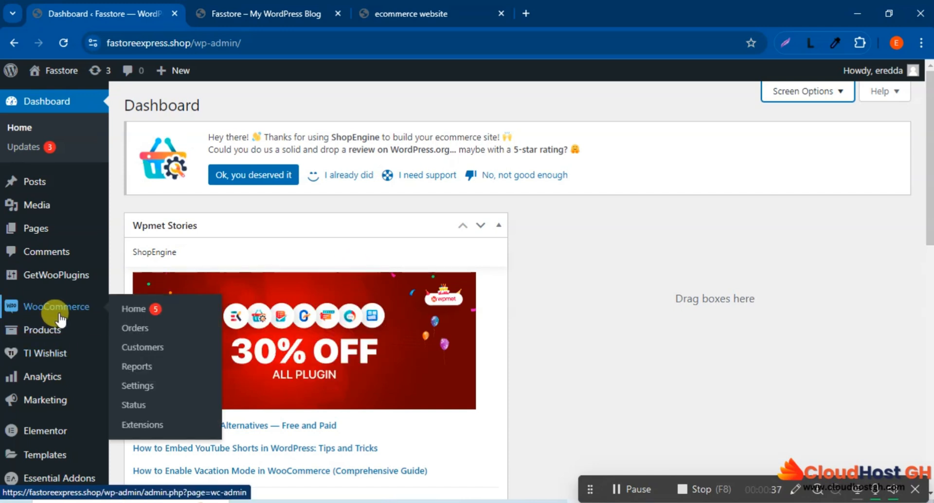
click(138, 386)
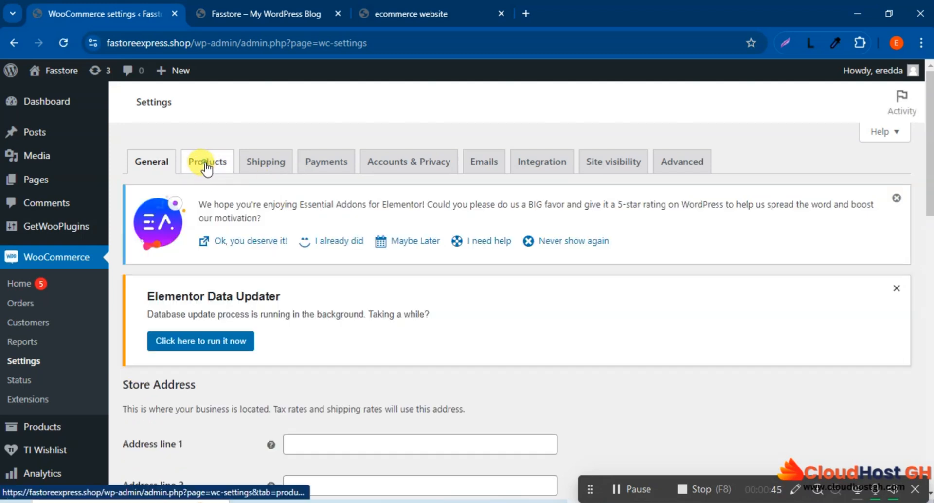
click(208, 172)
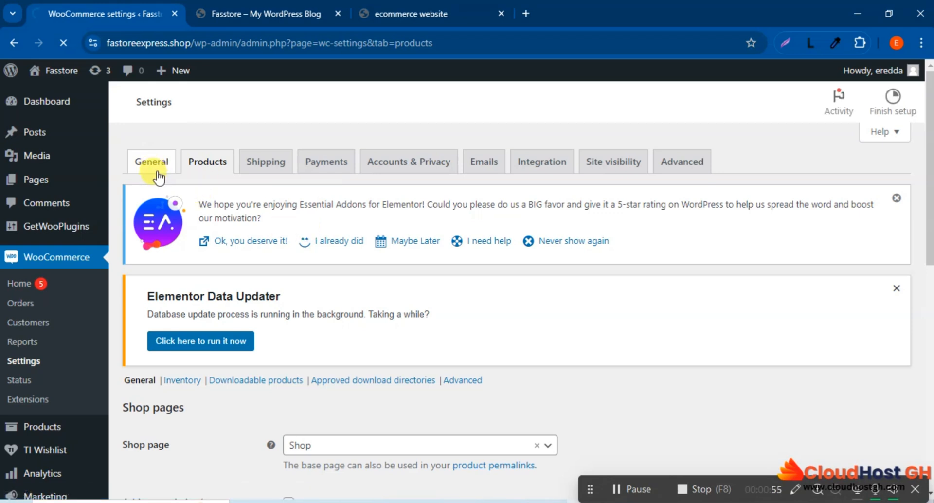
click(158, 175)
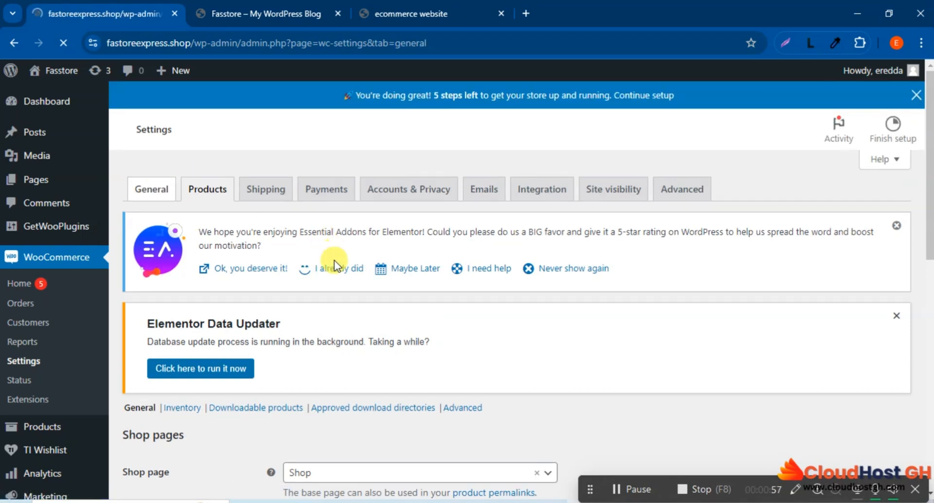
scroll(335, 262, down, 5)
scroll(330, 268, down, 6)
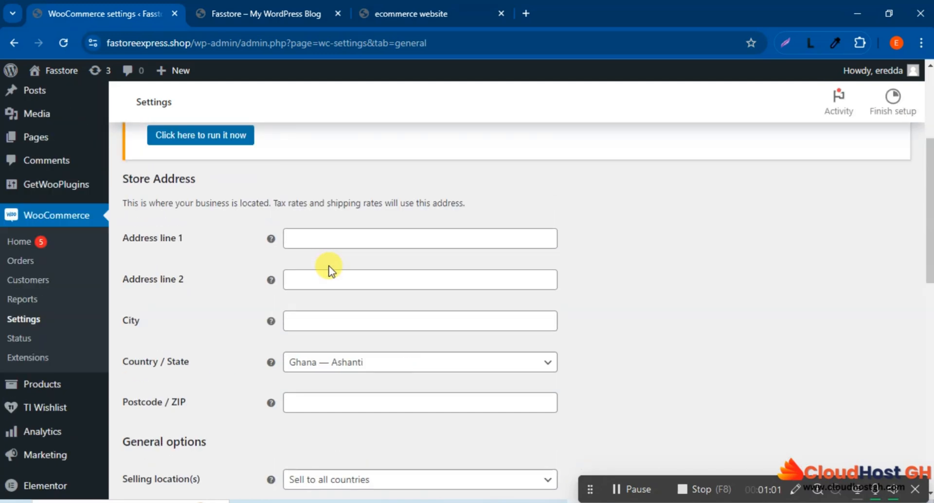
scroll(327, 267, down, 3)
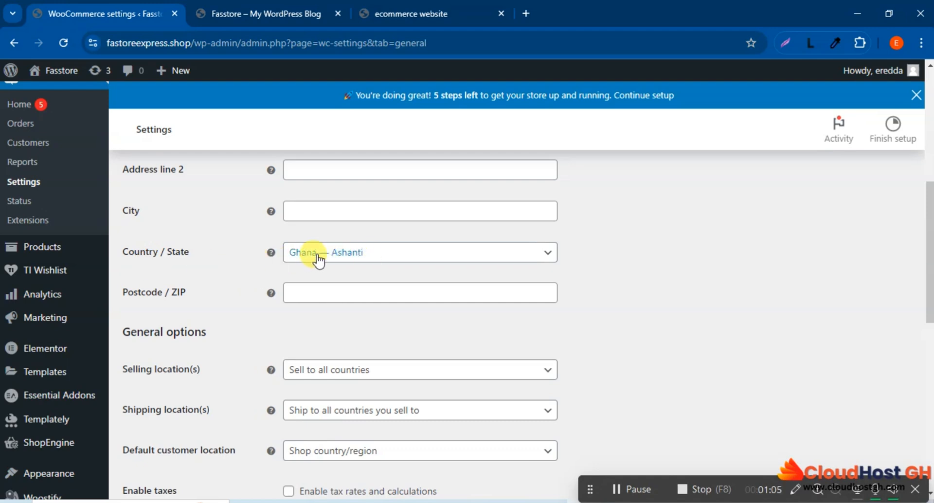
- Fill in the store's street address and city from the saved address suggestion and enter the postcode
click(297, 256)
click(299, 258)
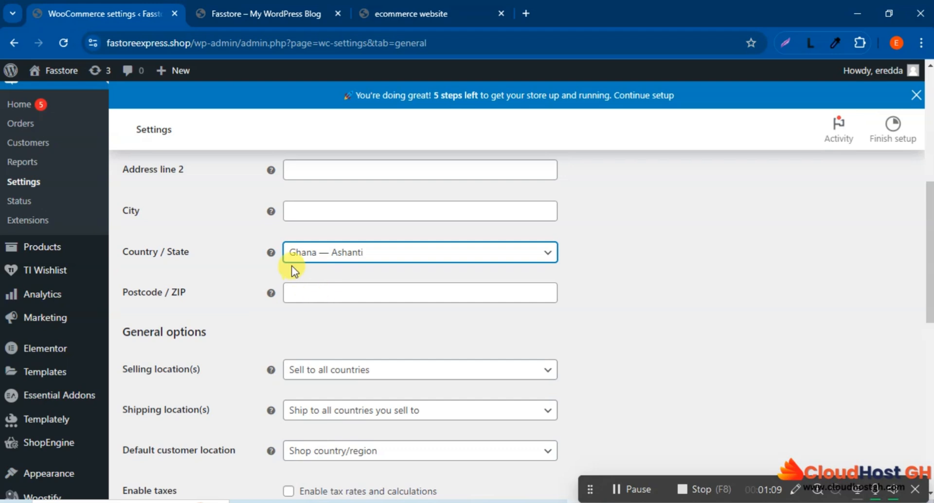
scroll(292, 267, up, 3)
click(322, 270)
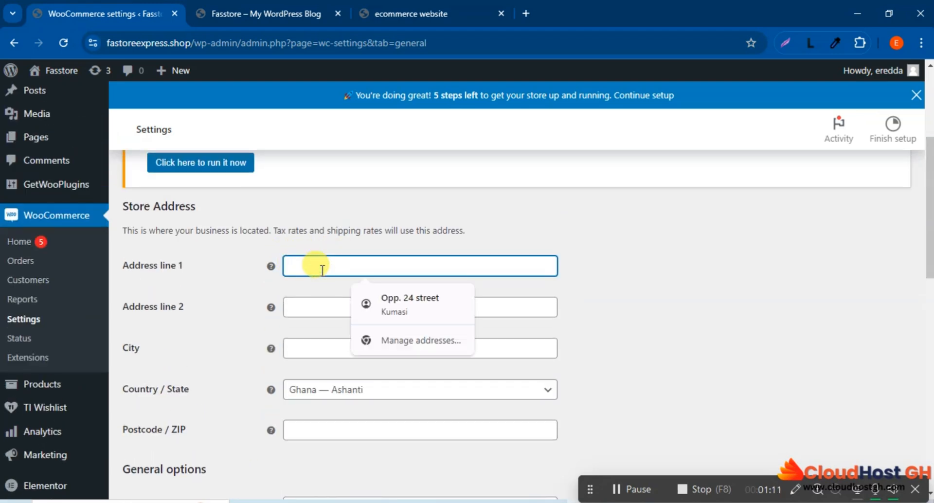
click(383, 294)
scroll(316, 300, down, 3)
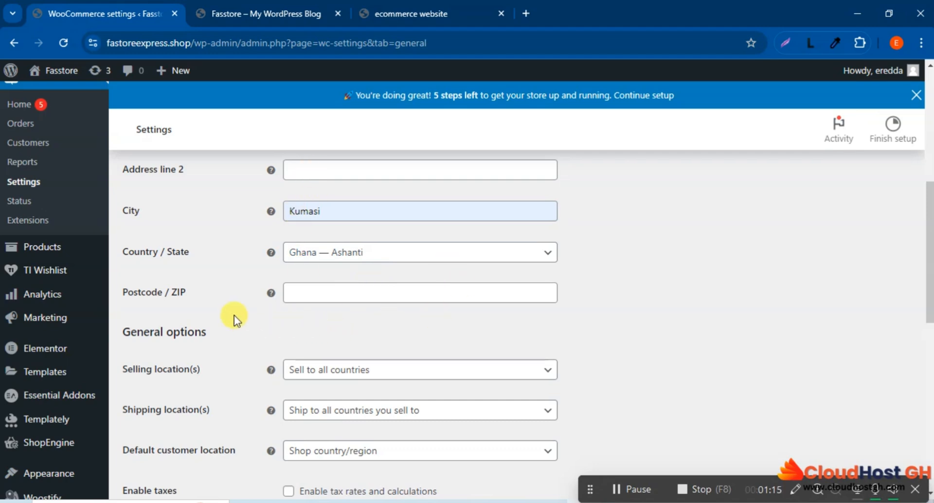
click(295, 287)
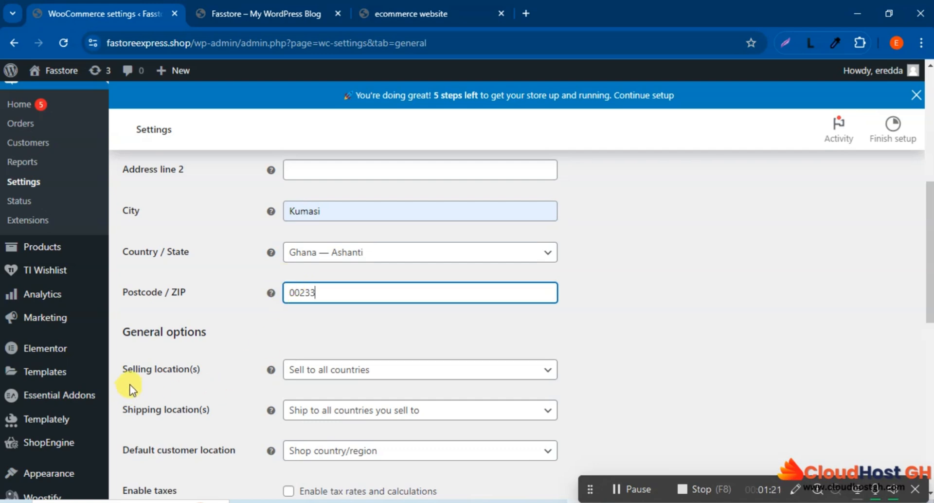
click(349, 379)
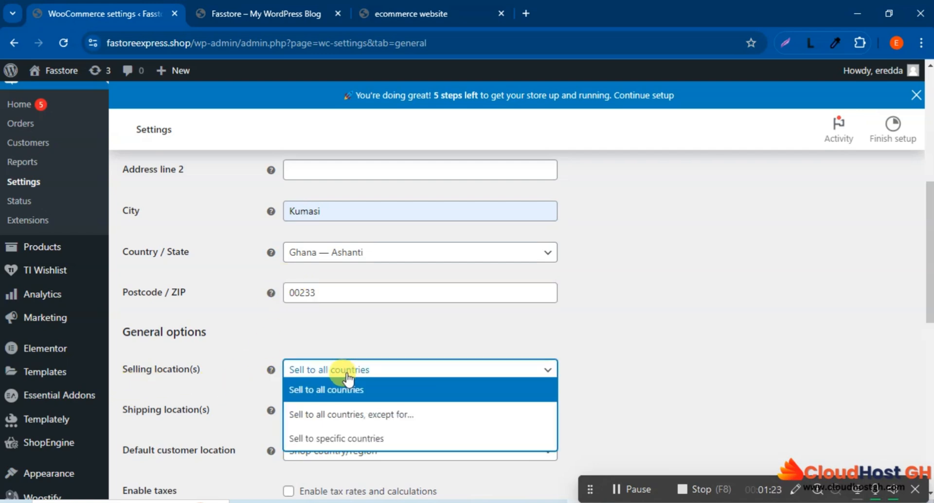
click(352, 329)
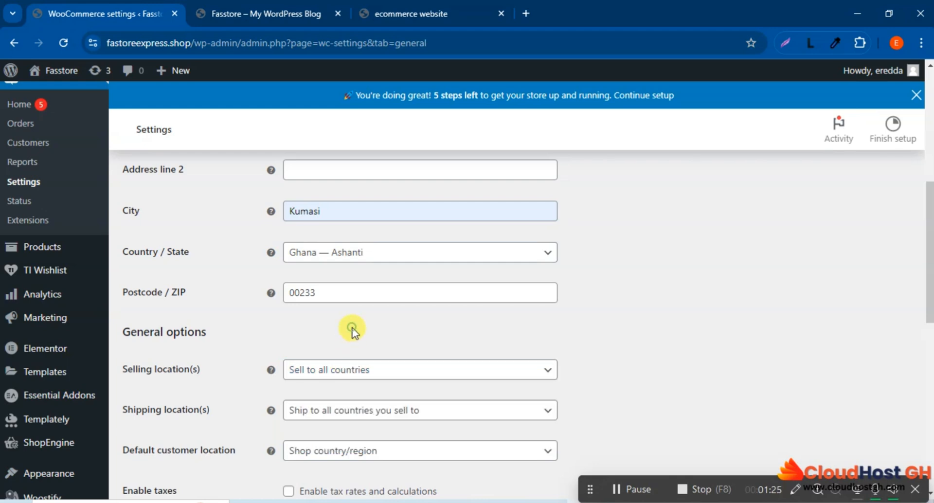
click(358, 375)
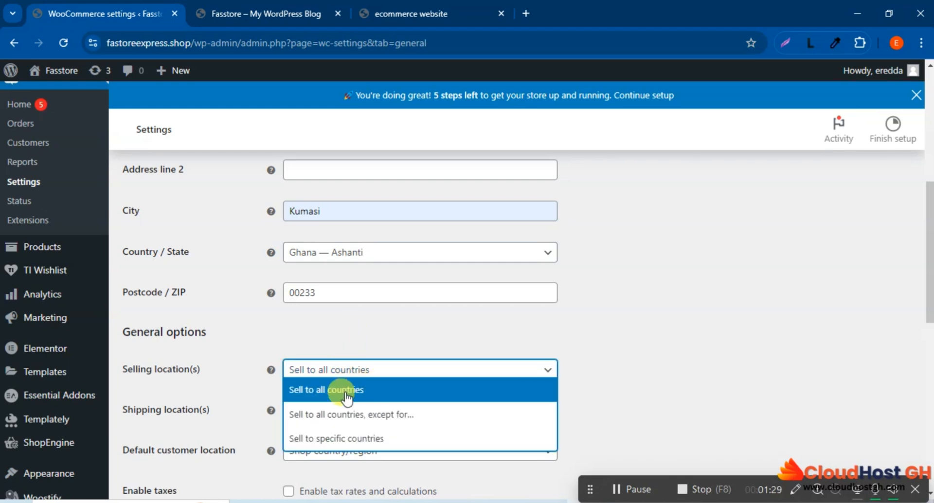
click(343, 438)
click(359, 369)
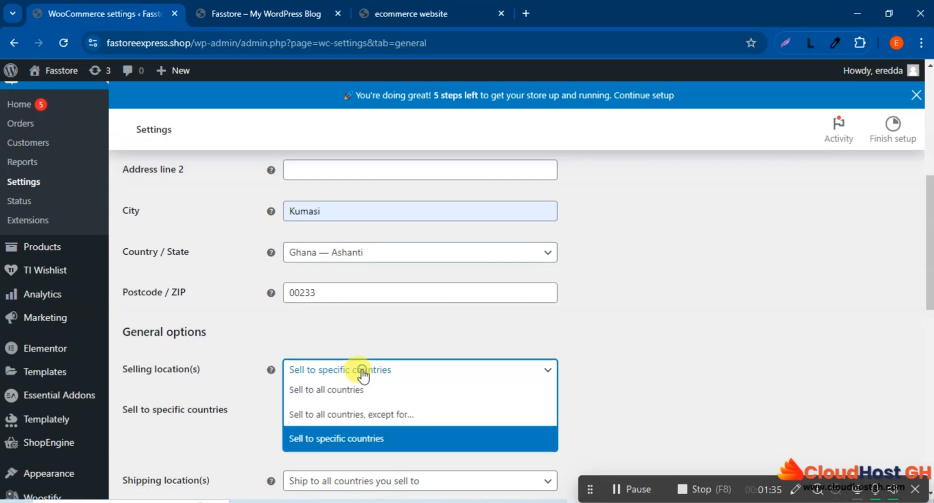
click(348, 390)
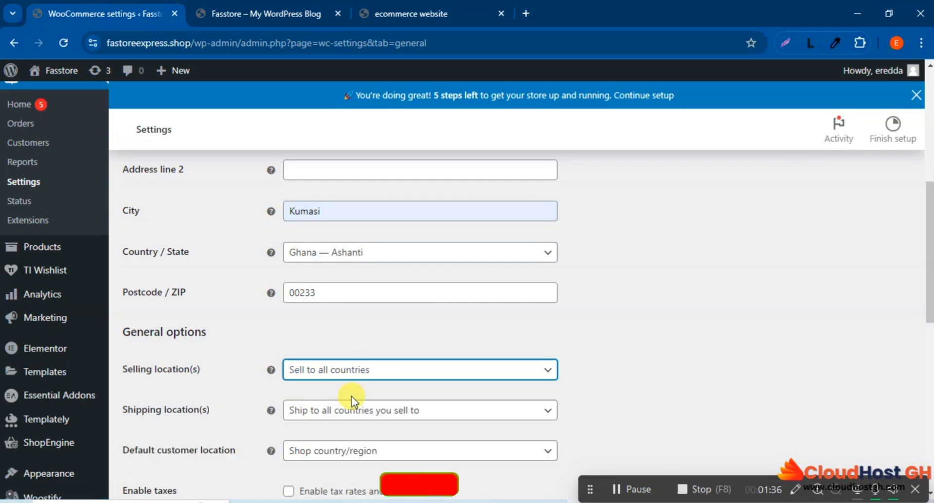
- Set the selling locations to "Sell to specific countries" and add Ghana as the only country
click(369, 371)
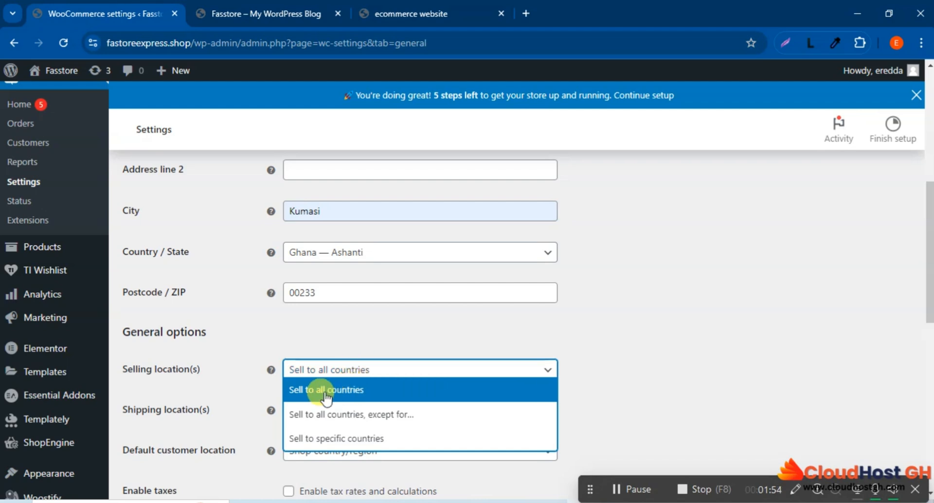
click(329, 438)
scroll(340, 357, down, 3)
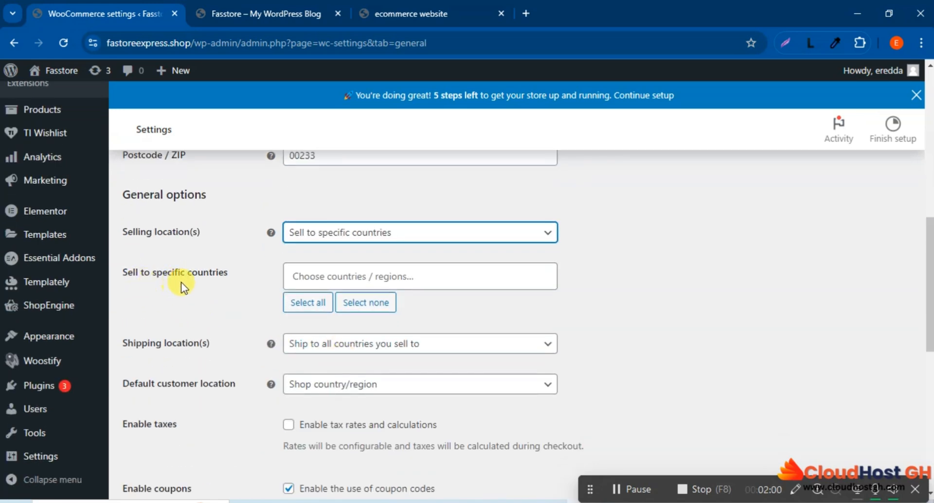
click(340, 281)
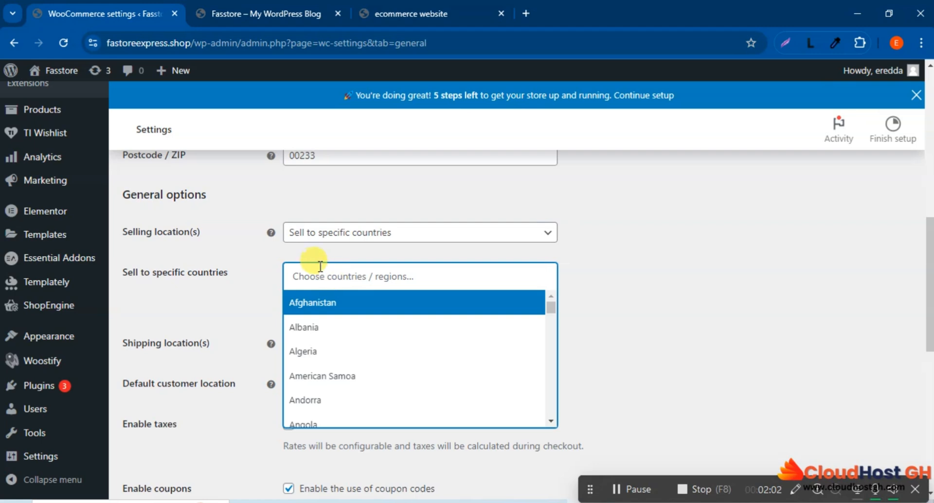
text(Gh)
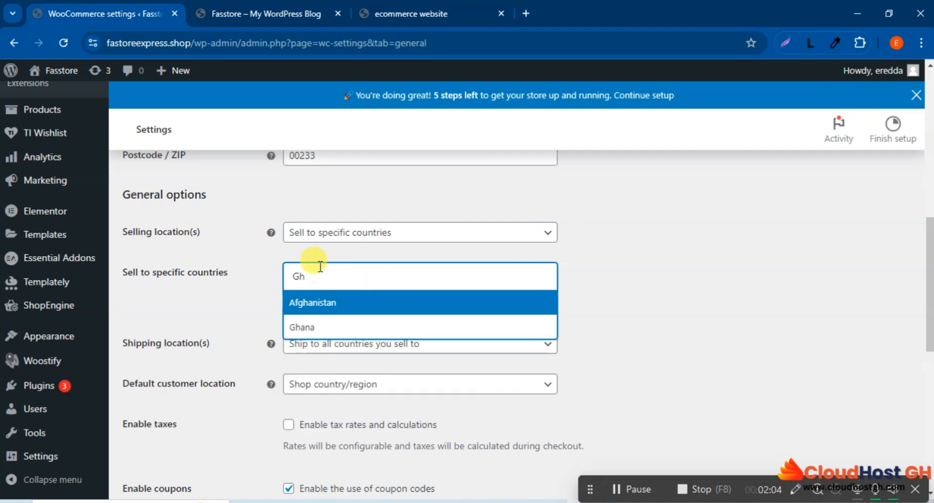
text(a)
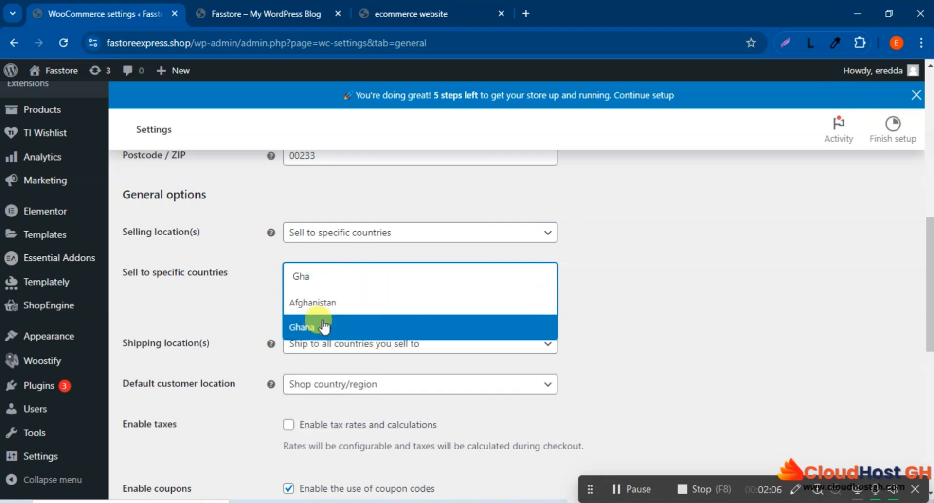
click(319, 326)
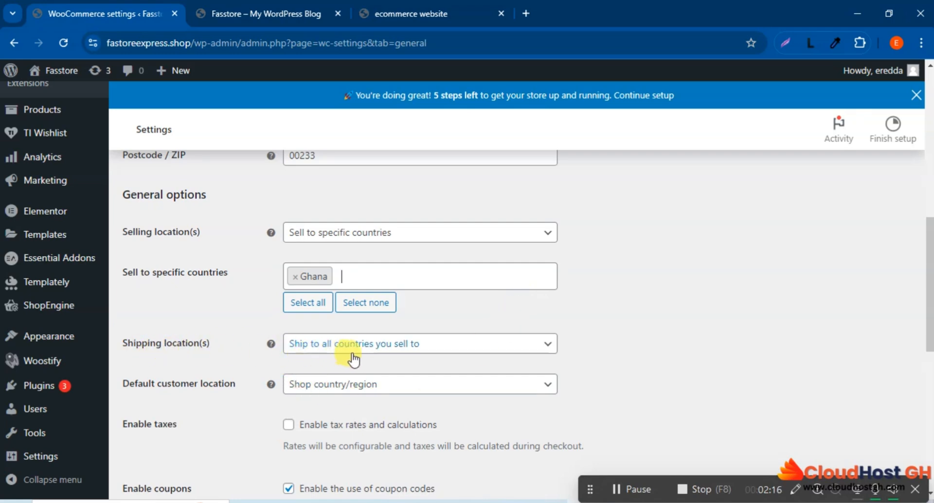
- Enable tax rates and calculations and save the general store settings
scroll(500, 357, down, 1)
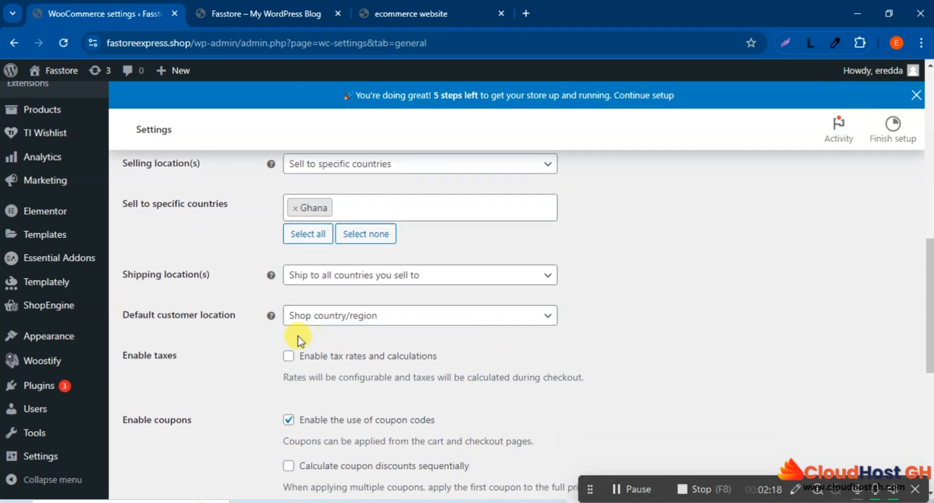
scroll(297, 334, down, 2)
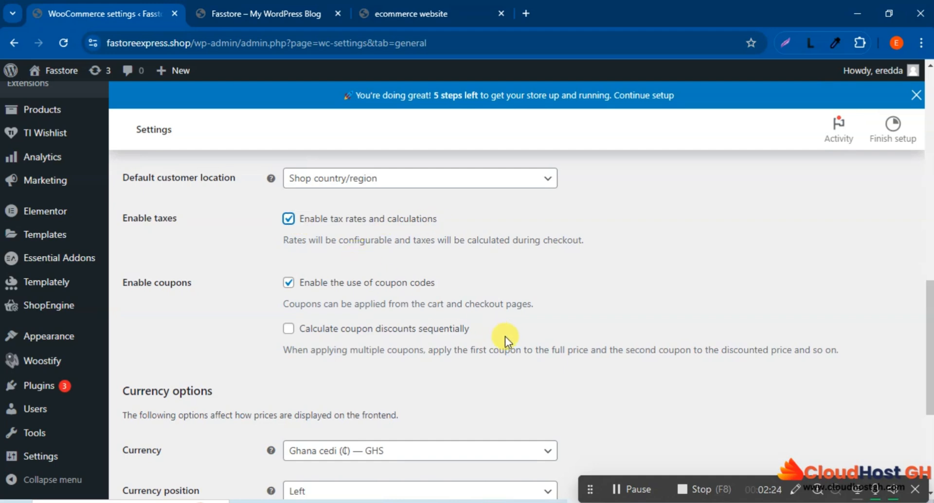
scroll(505, 337, down, 3)
scroll(505, 337, down, 1)
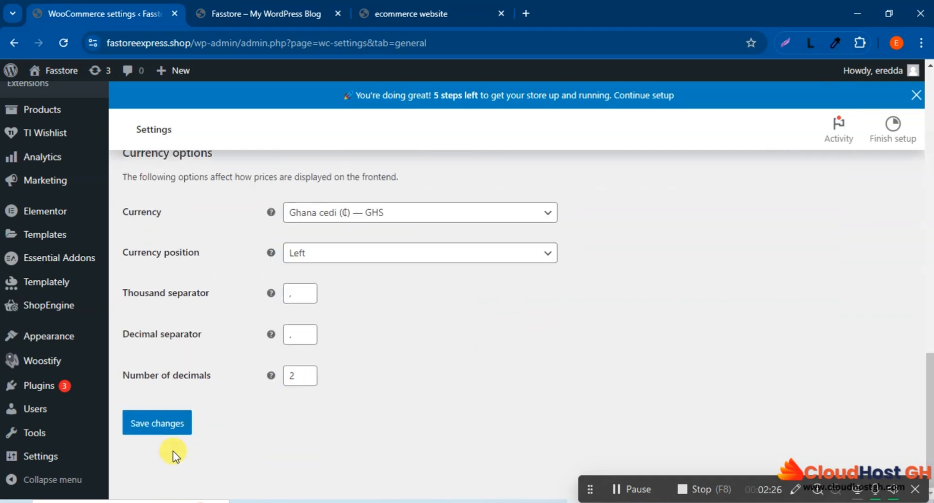
click(148, 425)
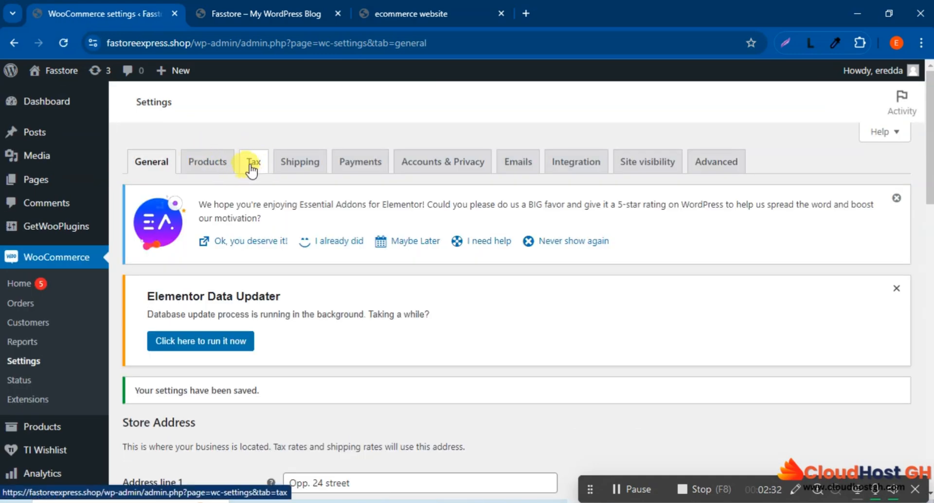
- Look over the general product settings, including shop page, measurement units and reviews
click(204, 168)
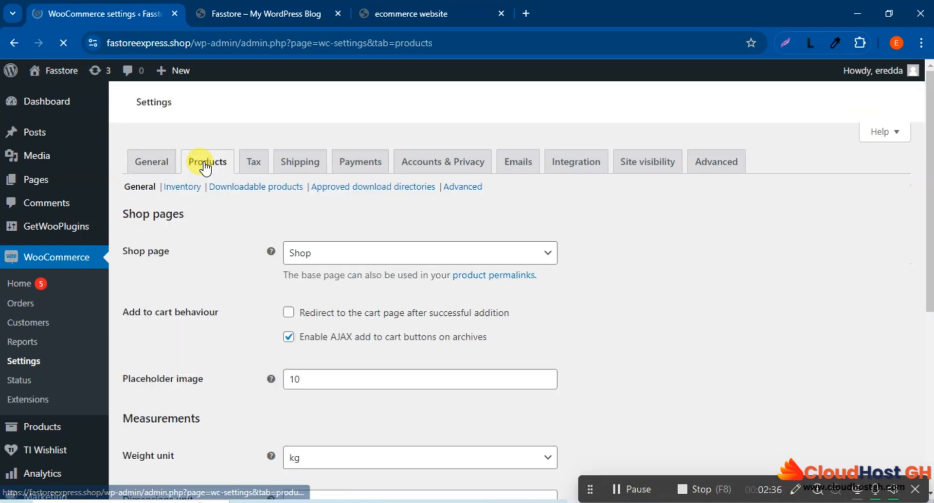
scroll(462, 248, down, 1)
scroll(470, 259, down, 6)
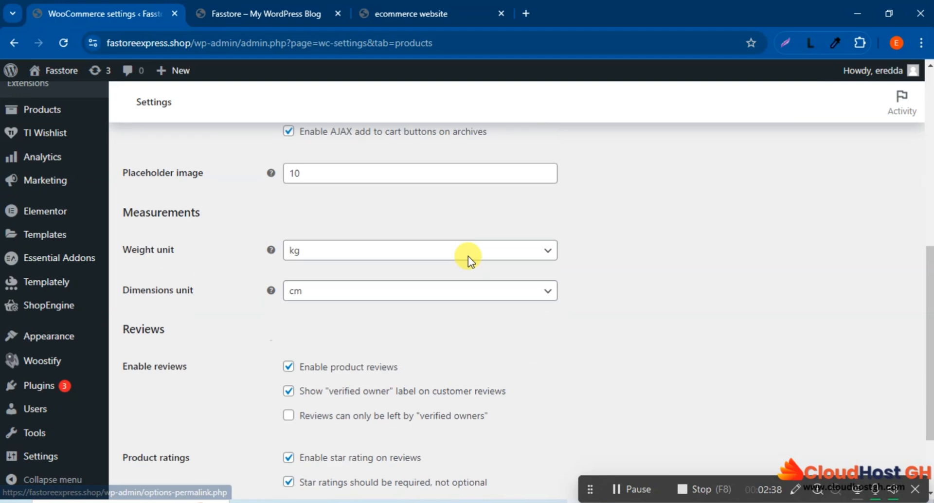
scroll(467, 260, up, 7)
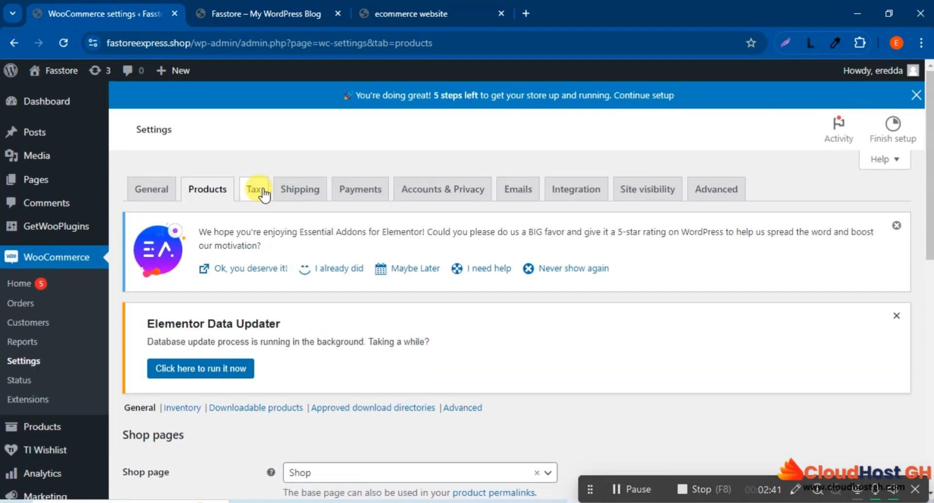
- Examine the tax options and try out rounding tax at subtotal level instead of per line
click(262, 193)
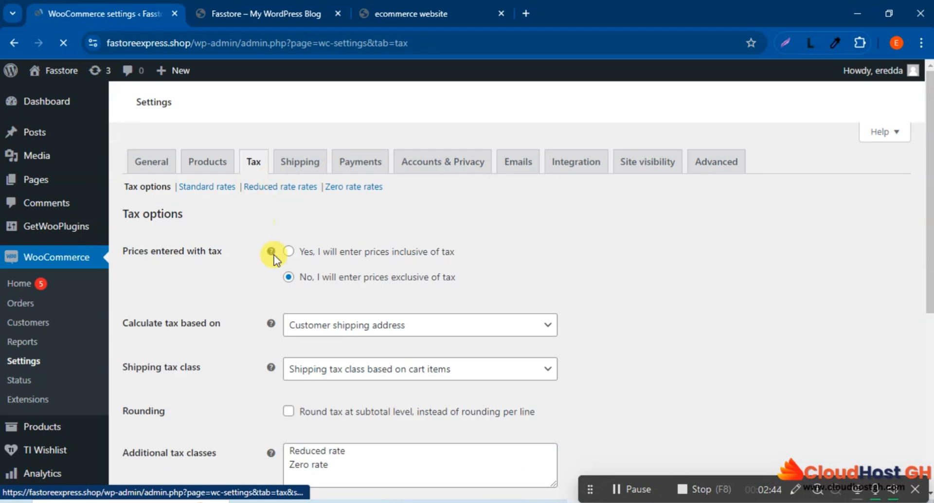
scroll(399, 306, down, 2)
scroll(404, 311, down, 1)
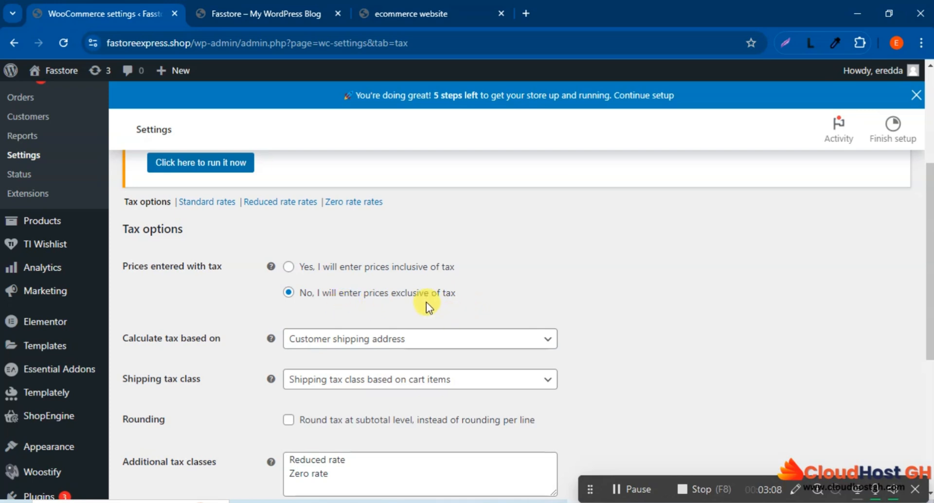
scroll(355, 292, down, 1)
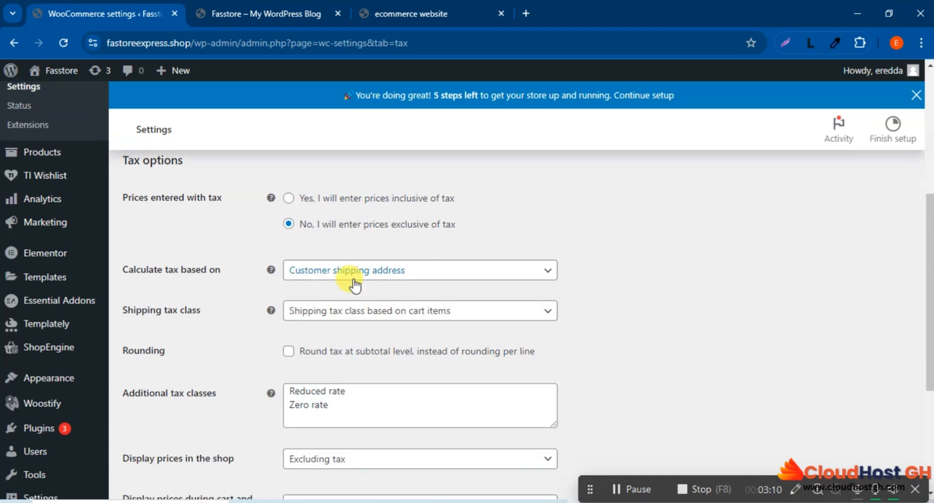
scroll(354, 284, down, 1)
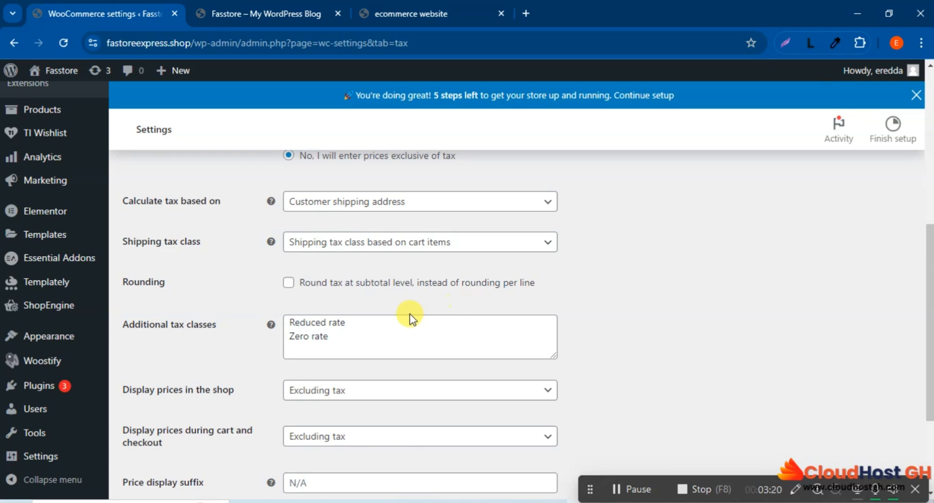
scroll(427, 308, down, 1)
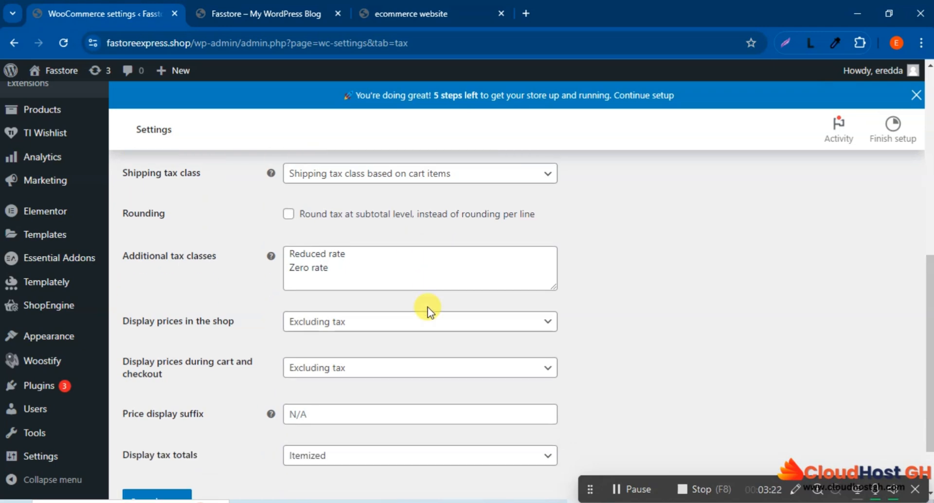
click(288, 214)
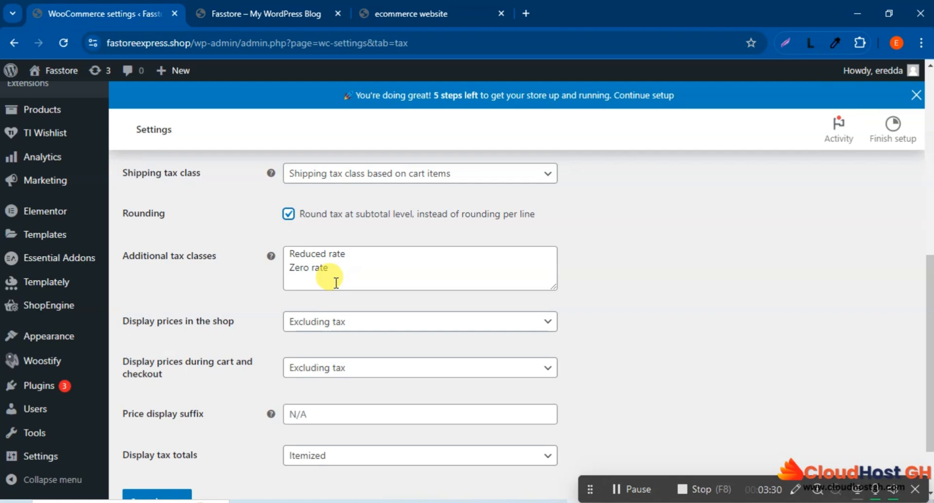
click(289, 214)
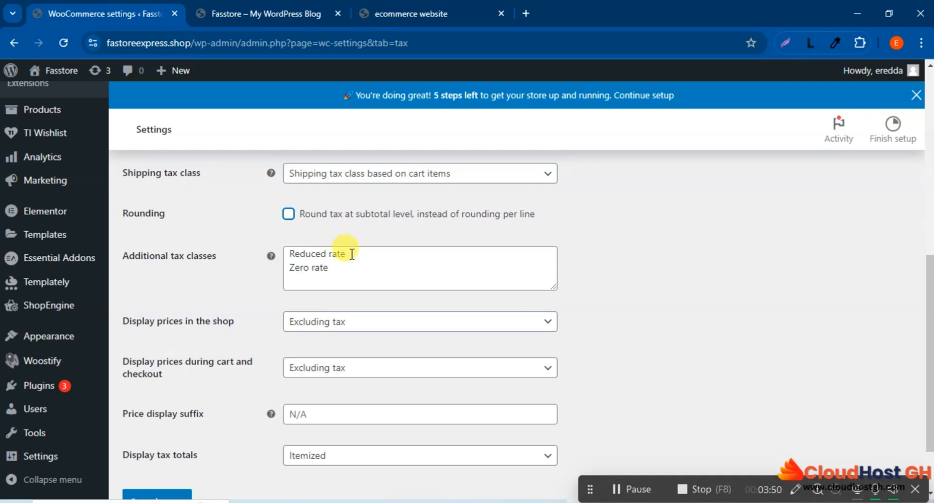
- Replace the default reduced and zero rate entries in the additional tax classes with "VAT10"
drag(352, 254, 275, 254)
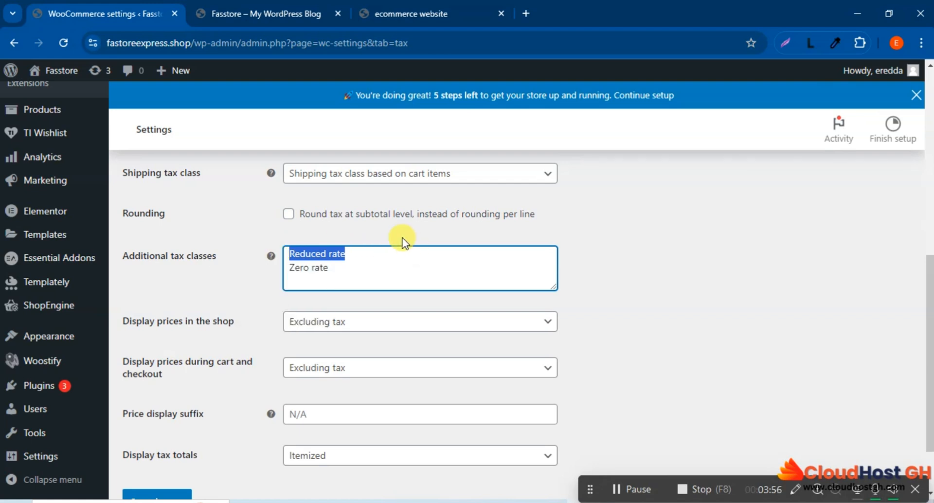
key(BackSpace)
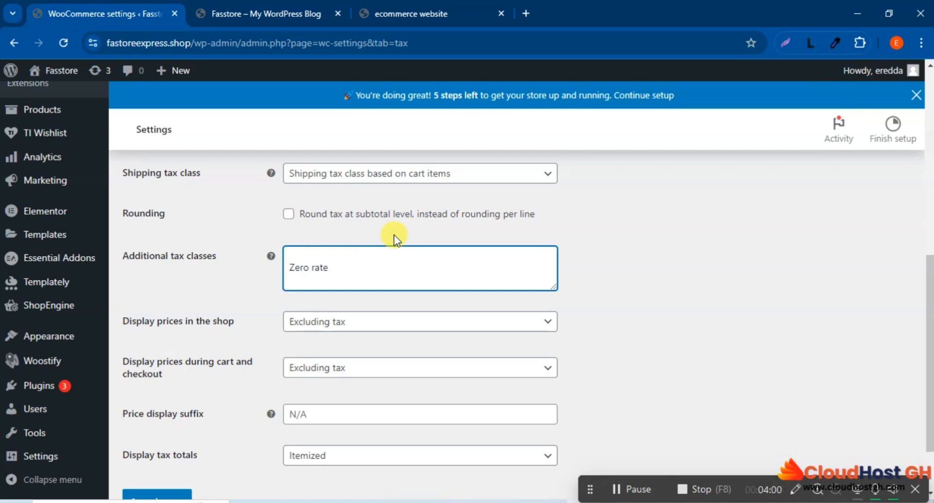
text(Va)
key(BackSpace)
text(AT10)
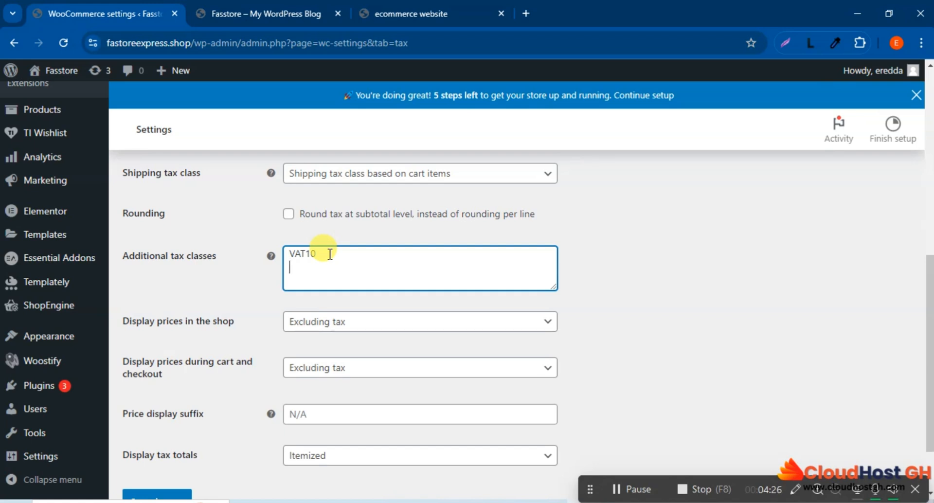
key(Return)
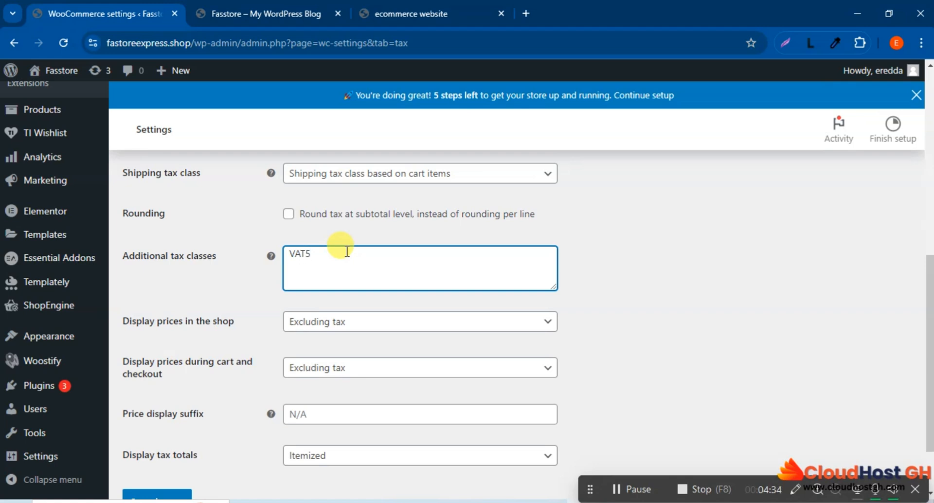
- Make "VAT 5" and "VAT 10" the two additional tax classes, each on its own line, and save the tax options
text(VAT5)
key(Return)
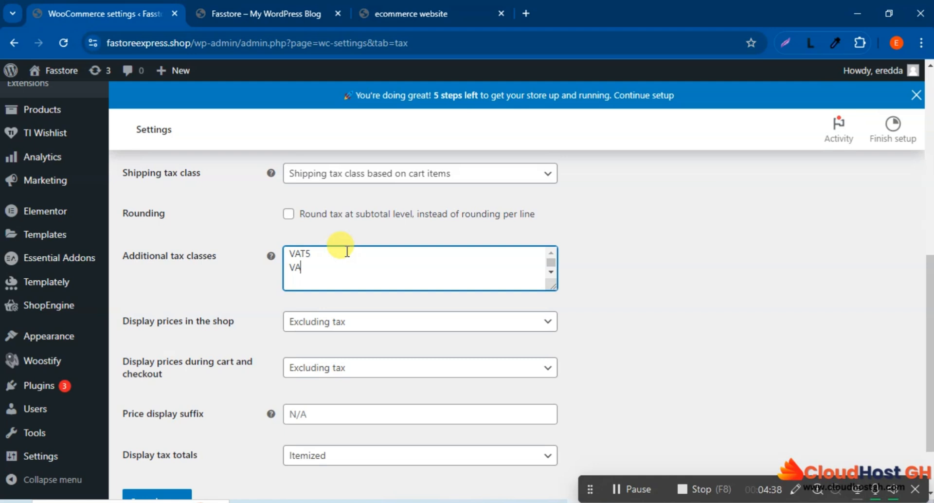
text(VAT 10)
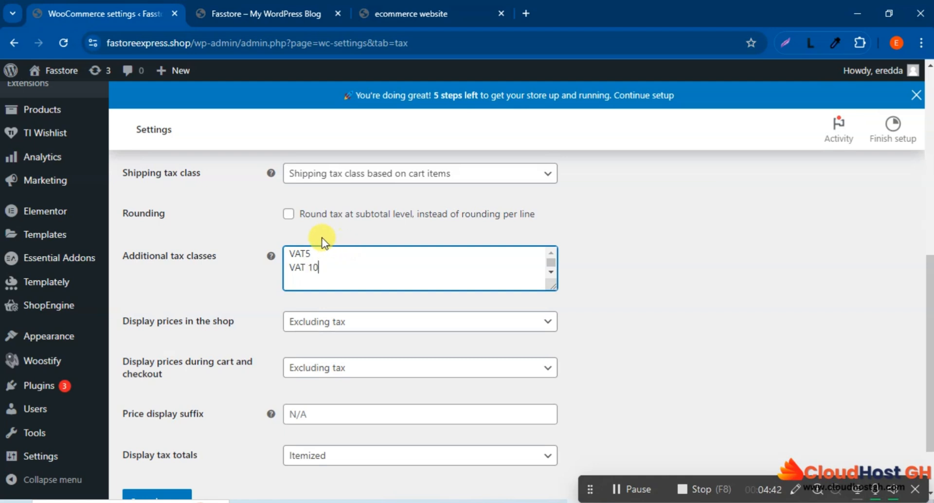
click(307, 249)
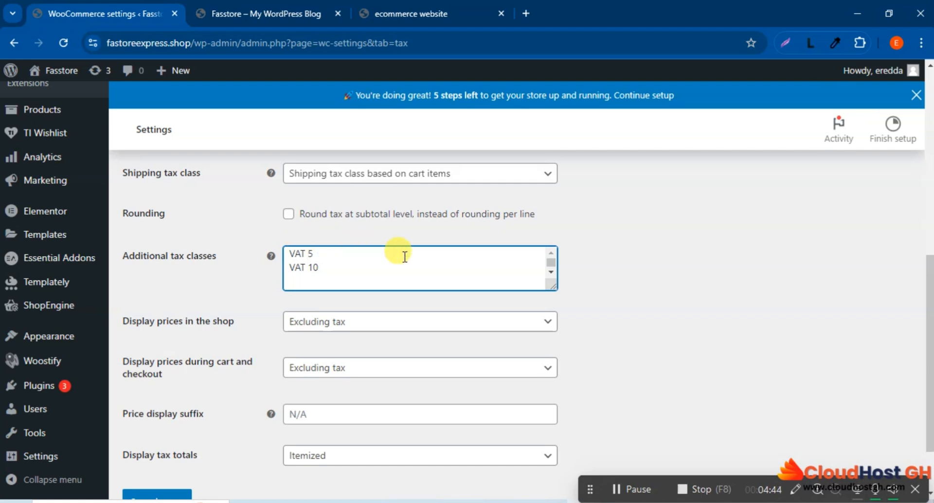
scroll(415, 262, down, 1)
scroll(534, 368, down, 1)
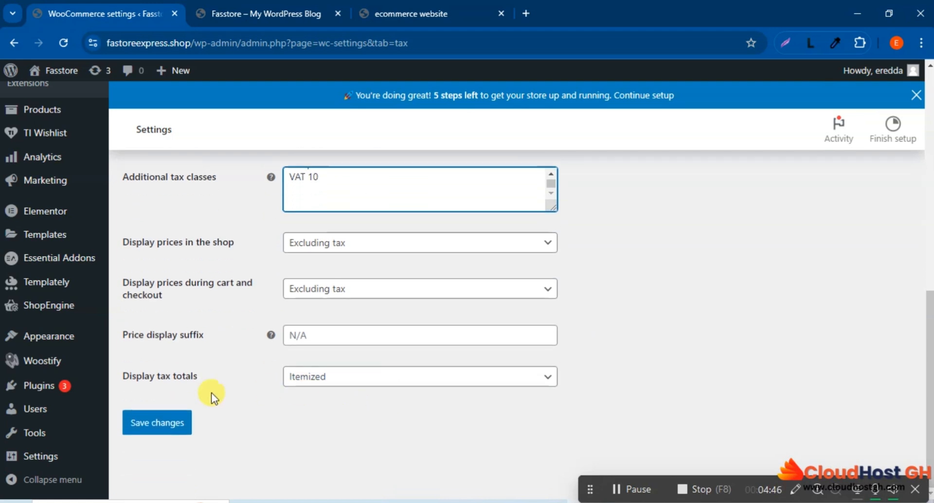
click(137, 421)
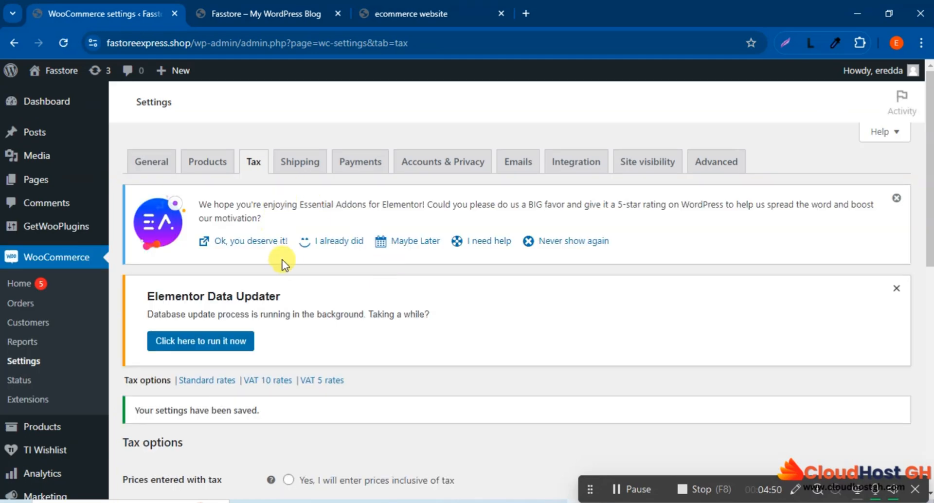
- Insert a new row in the VAT 10 tax rates with Ghana (GH) as the country code
scroll(292, 268, down, 4)
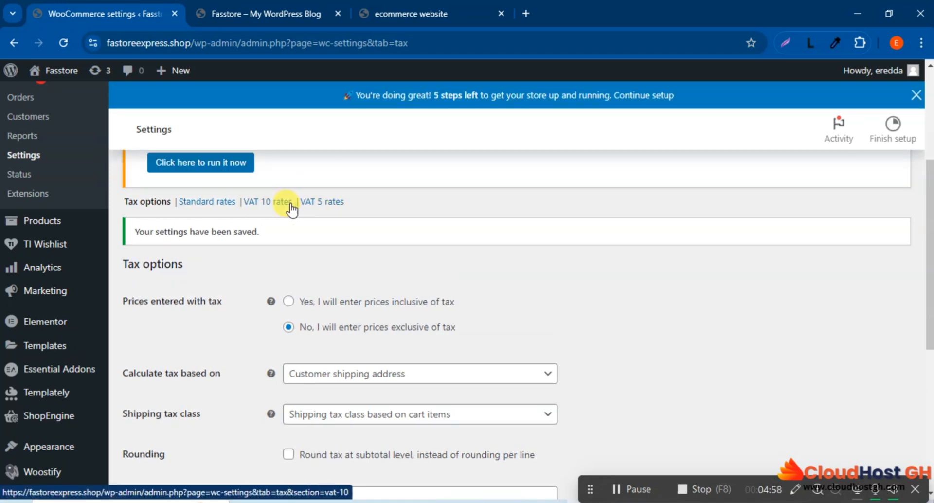
scroll(365, 214, up, 5)
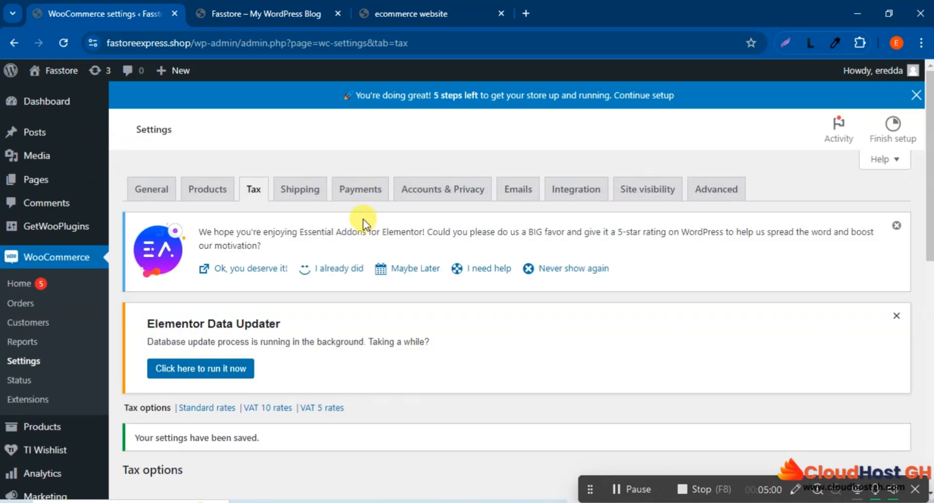
scroll(321, 248, down, 4)
click(267, 274)
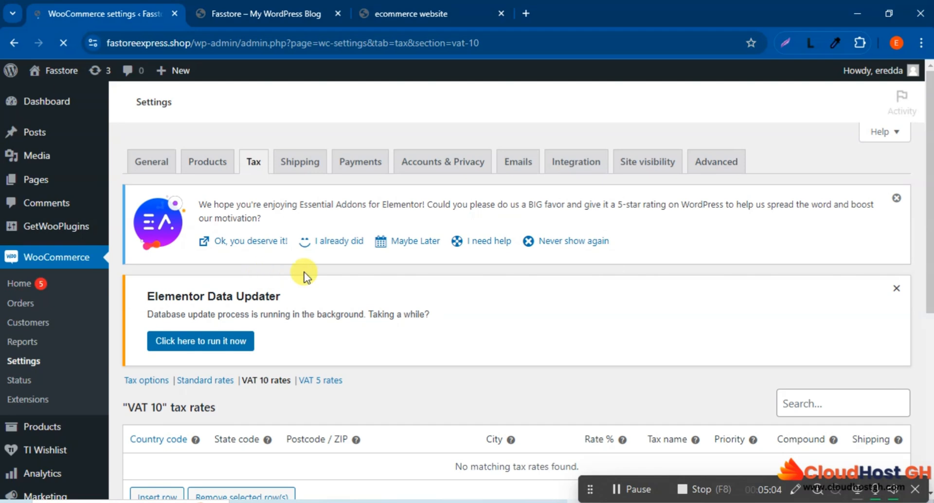
scroll(374, 265, down, 3)
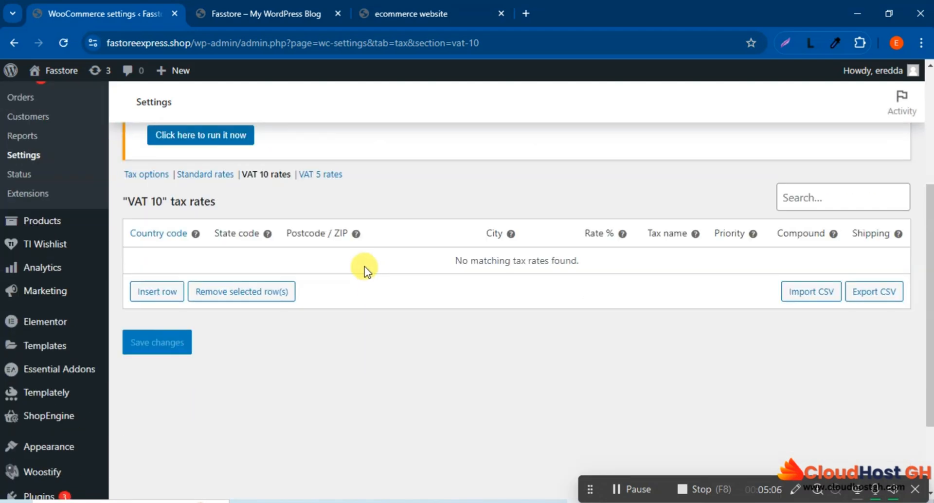
click(155, 293)
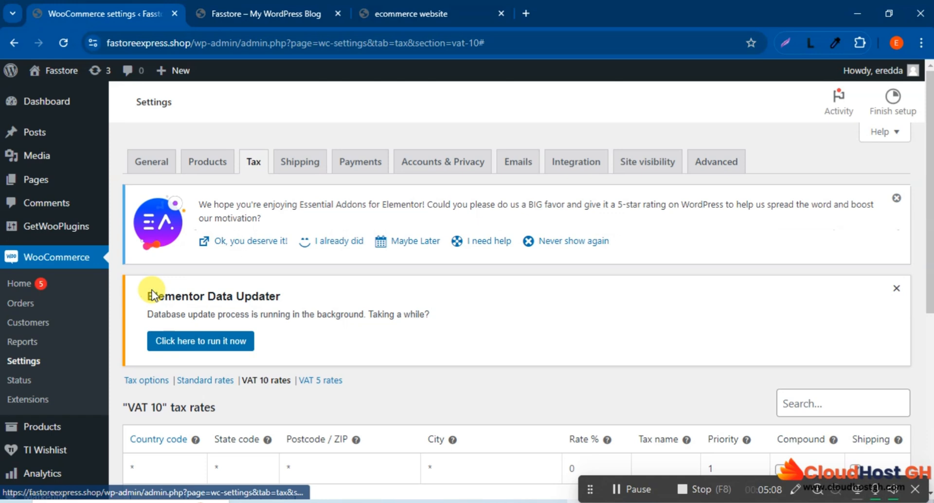
scroll(462, 286, down, 5)
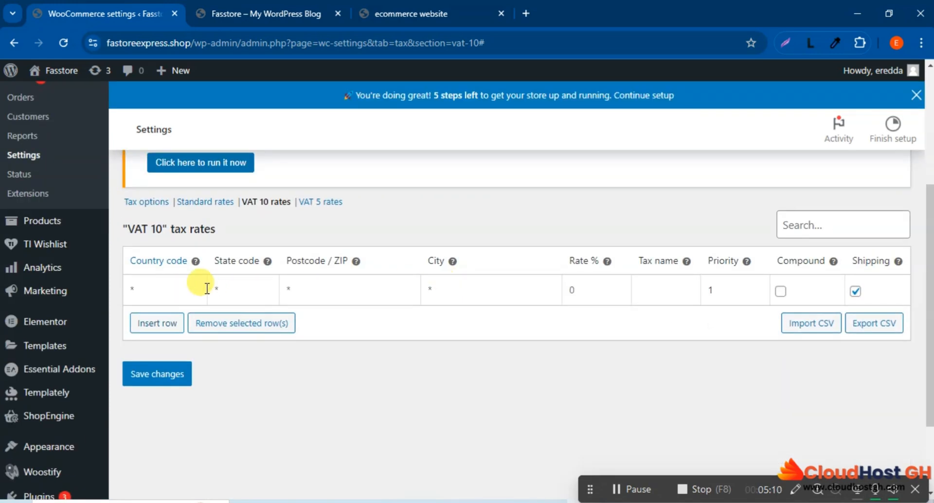
click(163, 287)
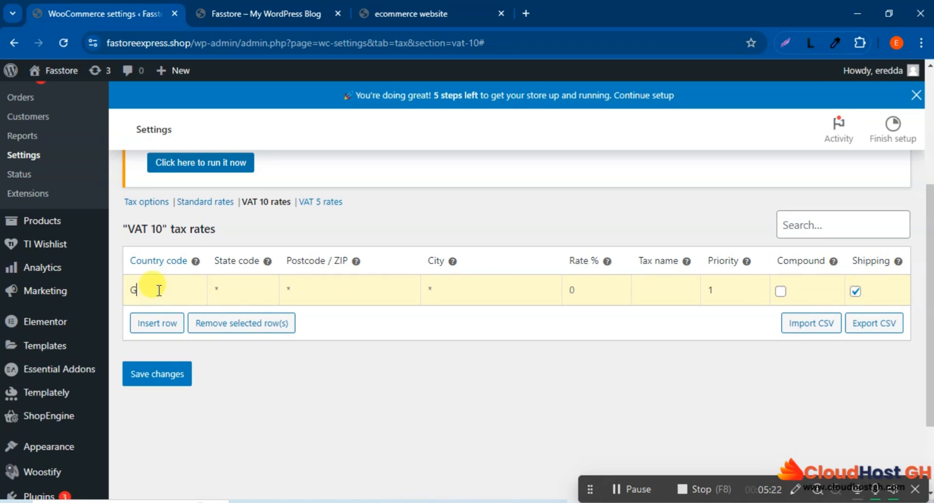
text(H)
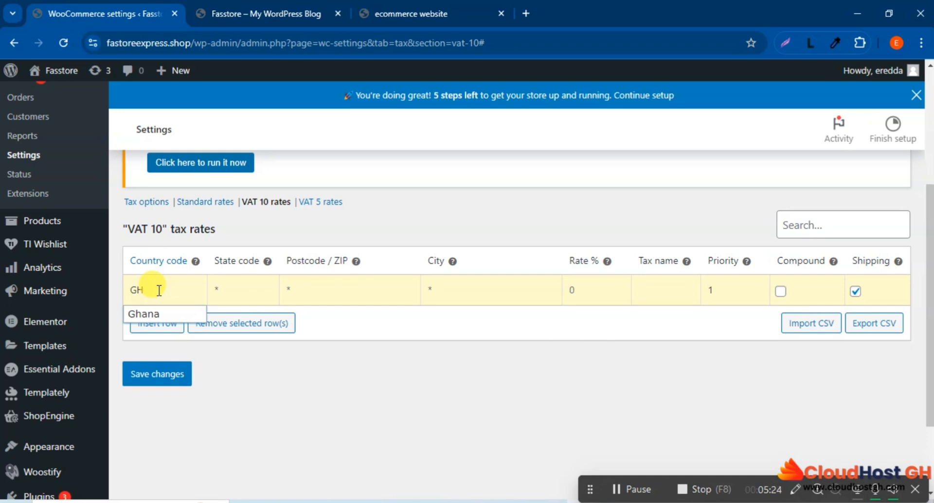
click(144, 315)
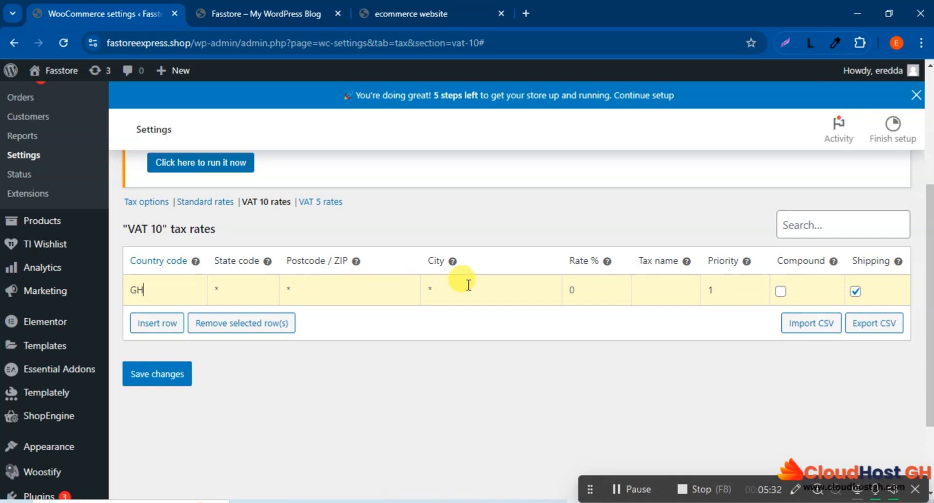
- Set the Ghana row's rate to 10 percent with the tax name "Tax 10" and save the VAT 10 rates
click(593, 287)
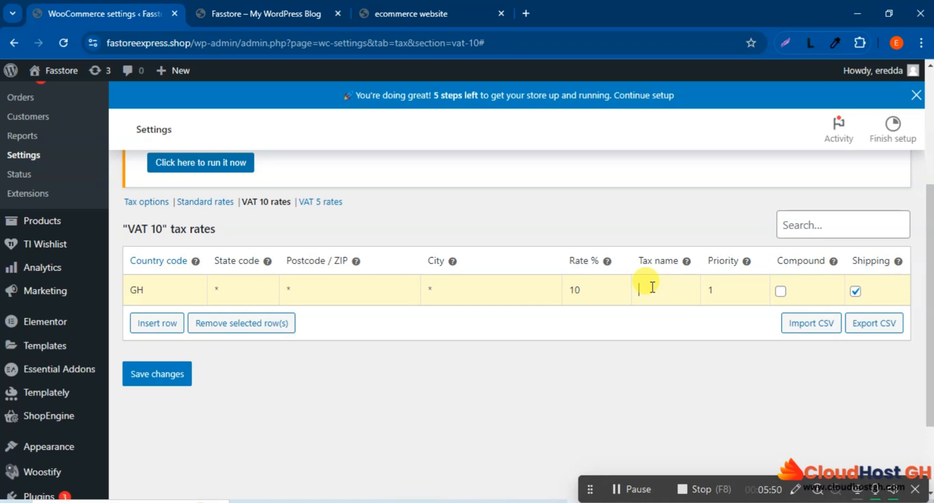
text(T)
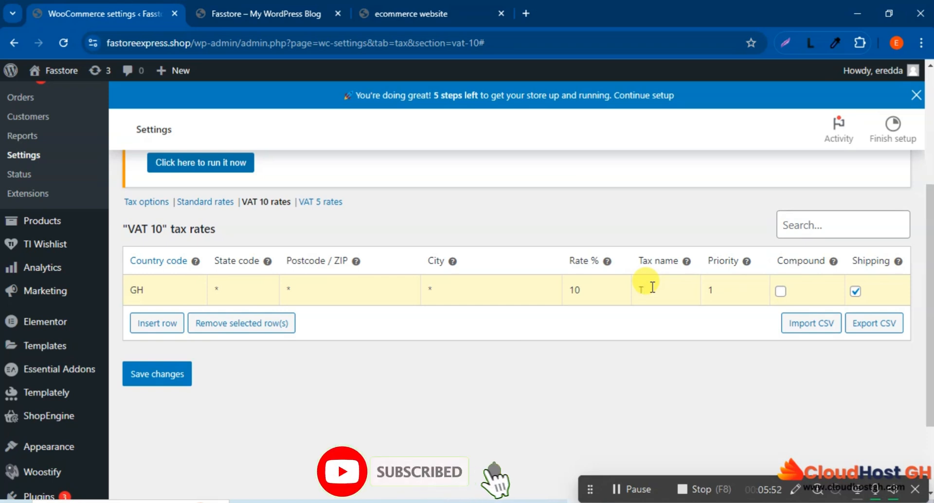
text(a)
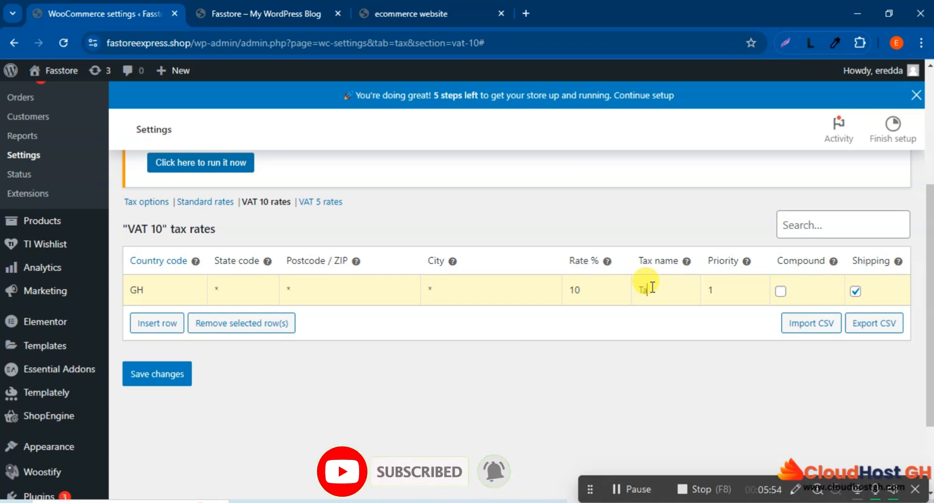
text(x 10)
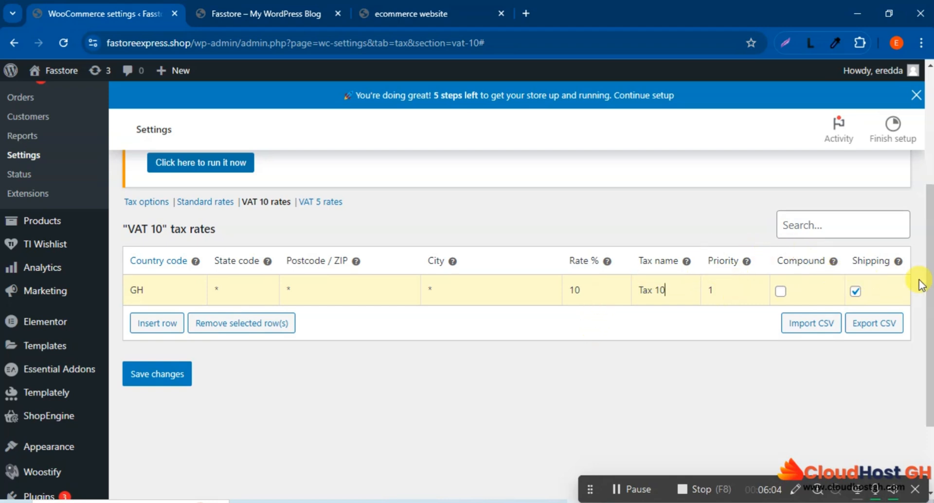
mouse_move(748, 262)
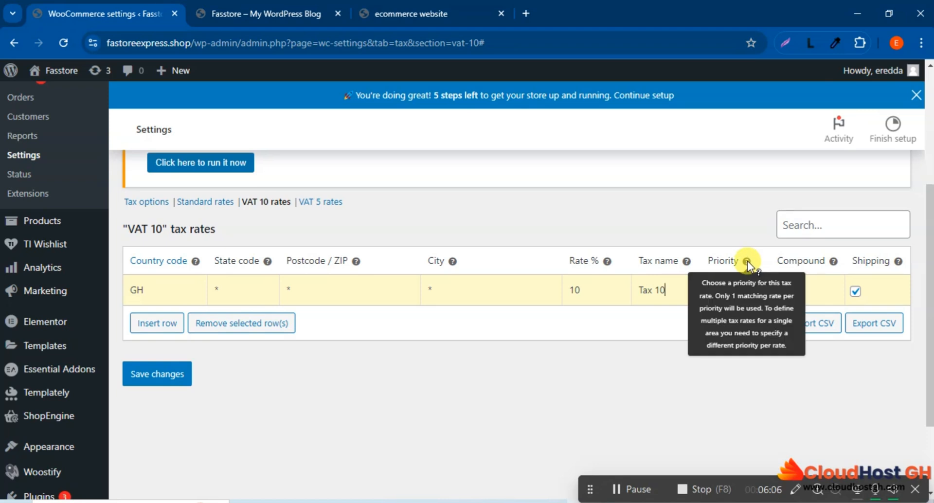
mouse_move(687, 262)
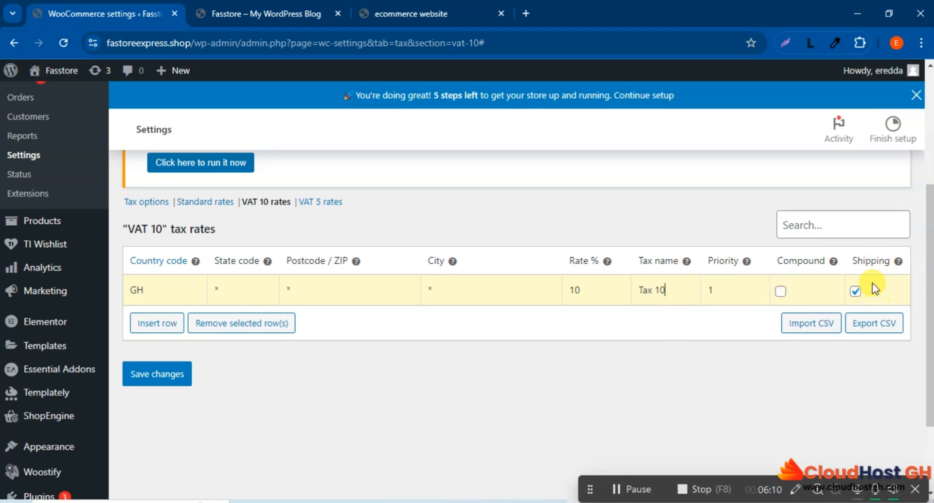
click(155, 377)
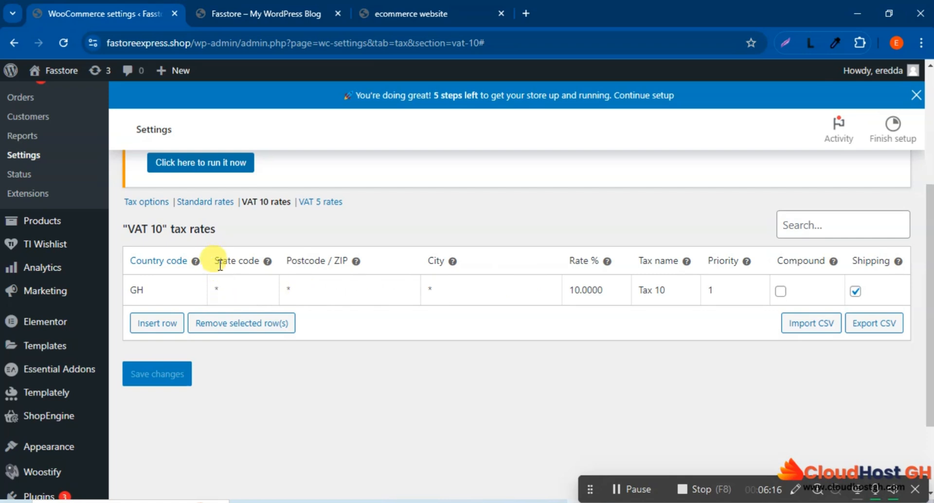
- Insert a new row in the VAT 5 tax rates with Ghana (GH) as the country code
click(320, 205)
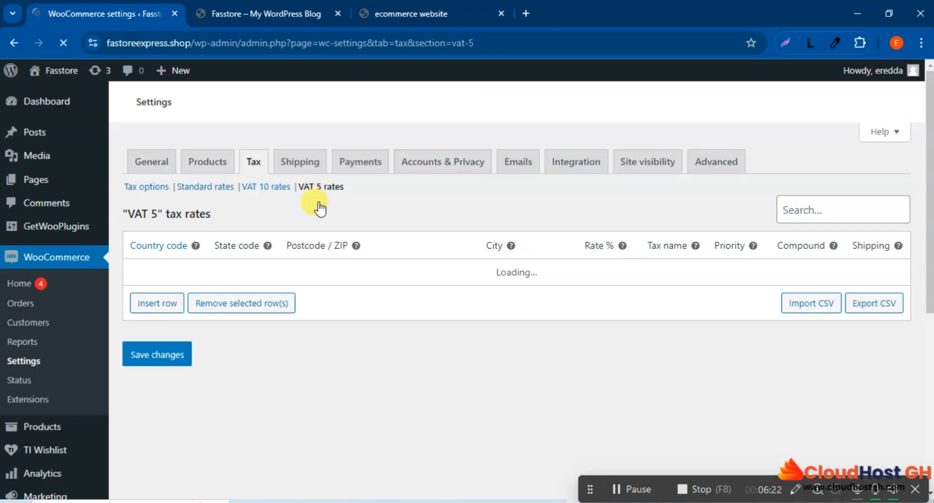
scroll(313, 383, down, 5)
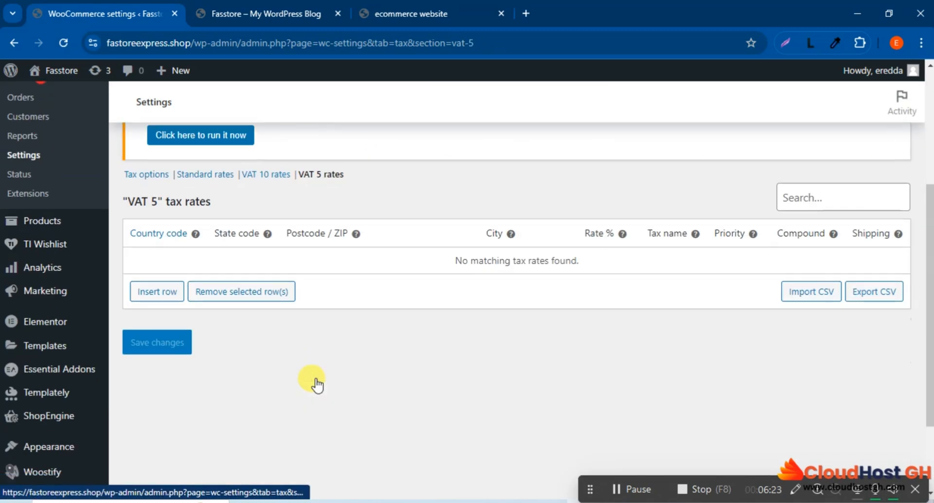
click(161, 302)
scroll(327, 329, down, 3)
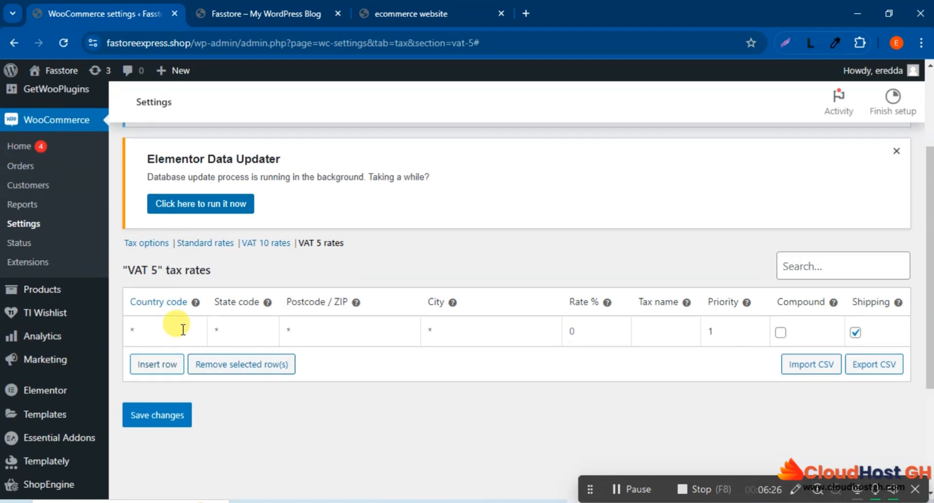
click(153, 327)
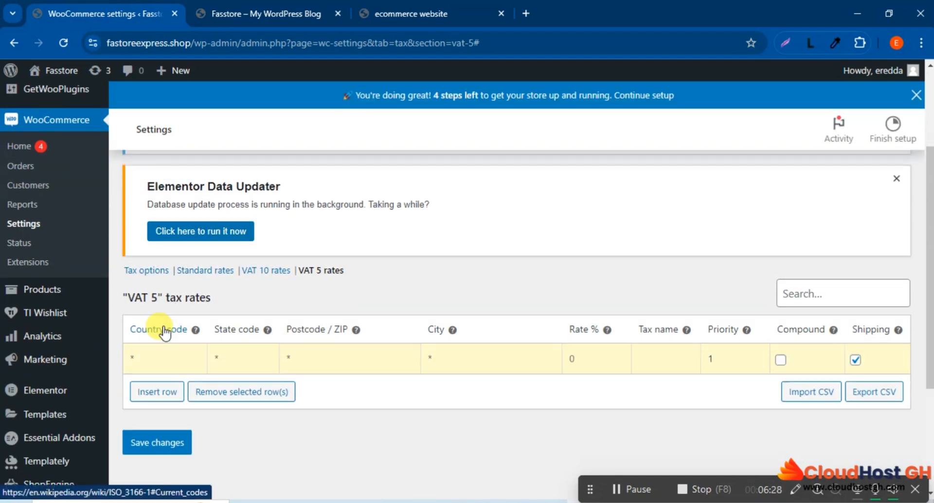
text(GH)
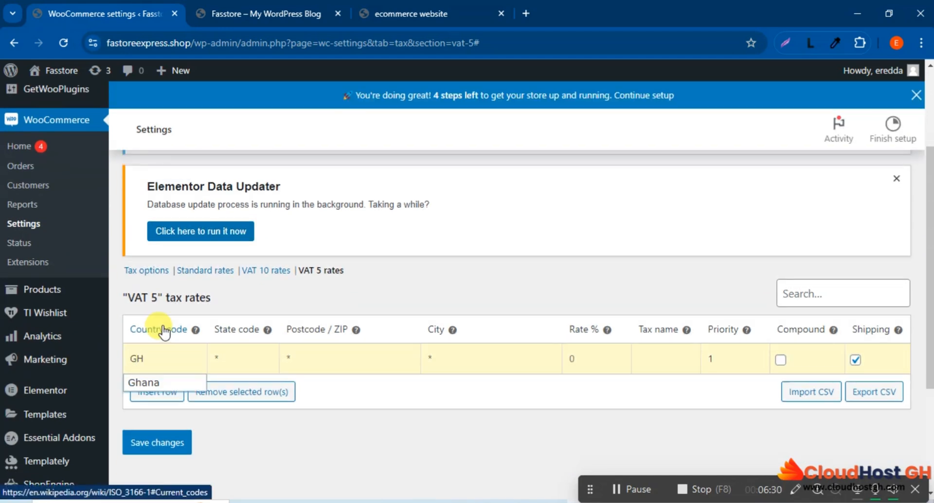
click(155, 383)
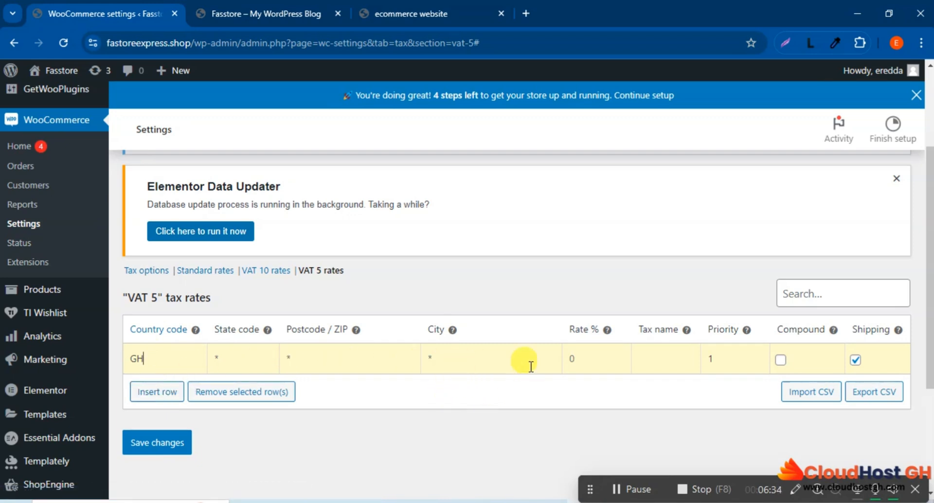
- Set the Ghana row's rate to 5 percent with the tax name "Tax 5", save the VAT 5 rates and return to the tax options
click(565, 359)
text(5)
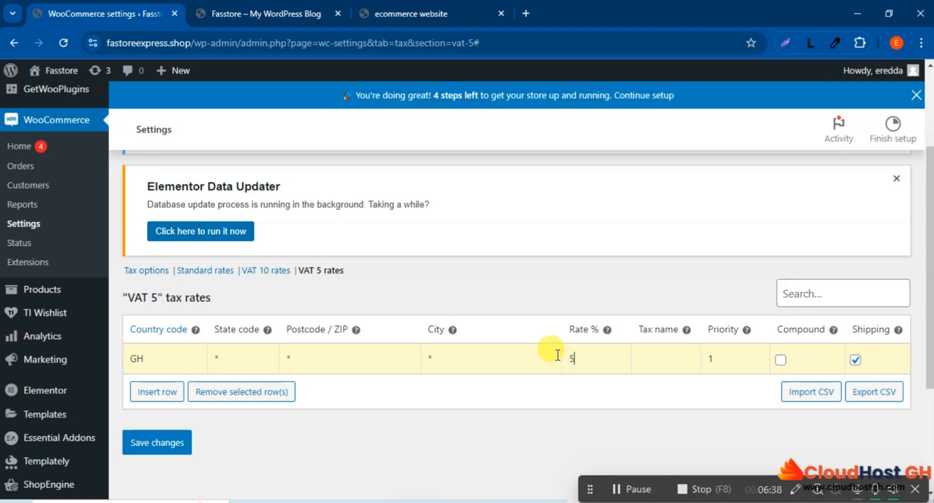
click(658, 358)
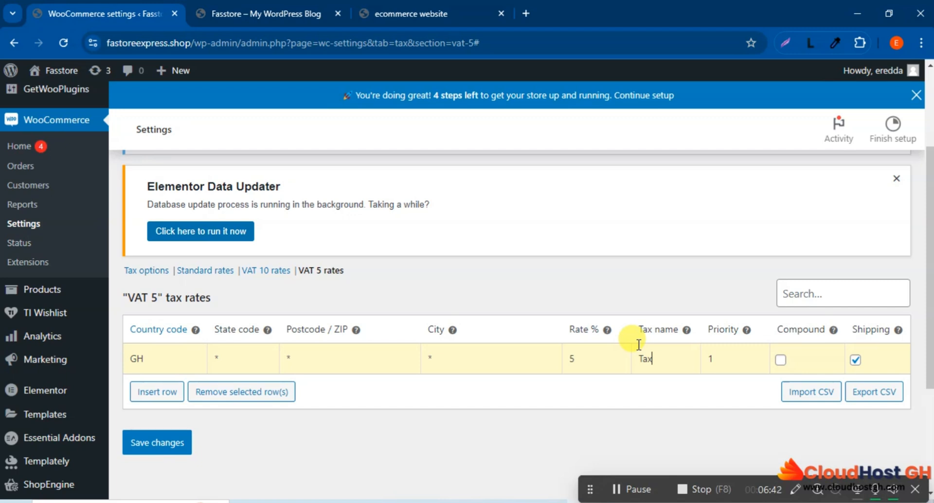
text(Tax 5)
click(166, 444)
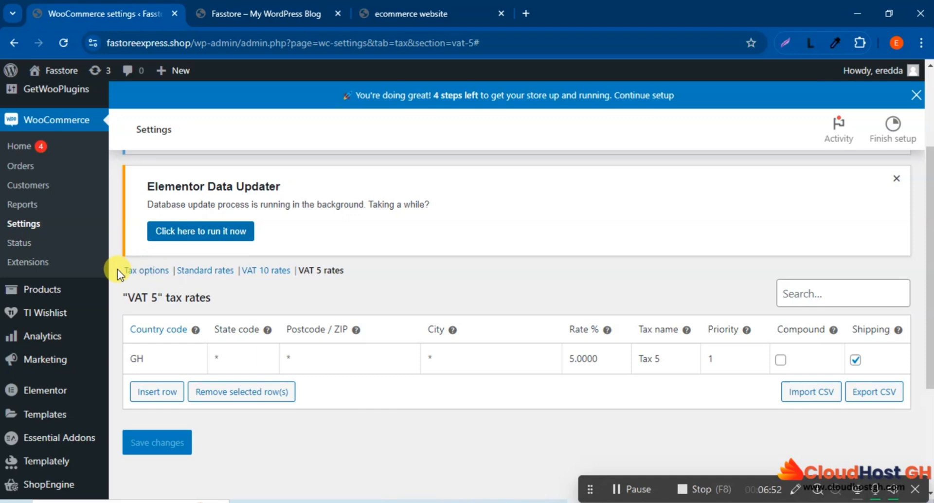
click(140, 271)
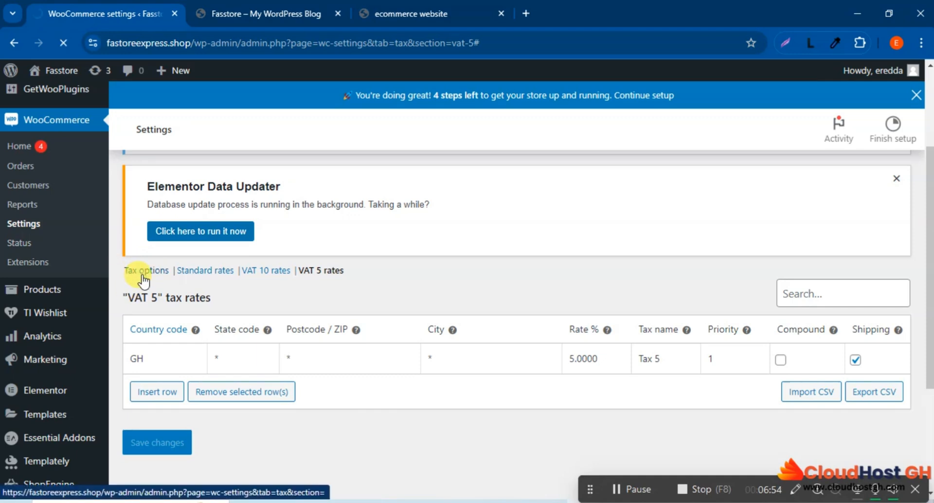
- Rename the additional tax classes VAT 10 and VAT 5 to "Tax 10" and "Tax 5" and save the tax options
scroll(380, 289, down, 8)
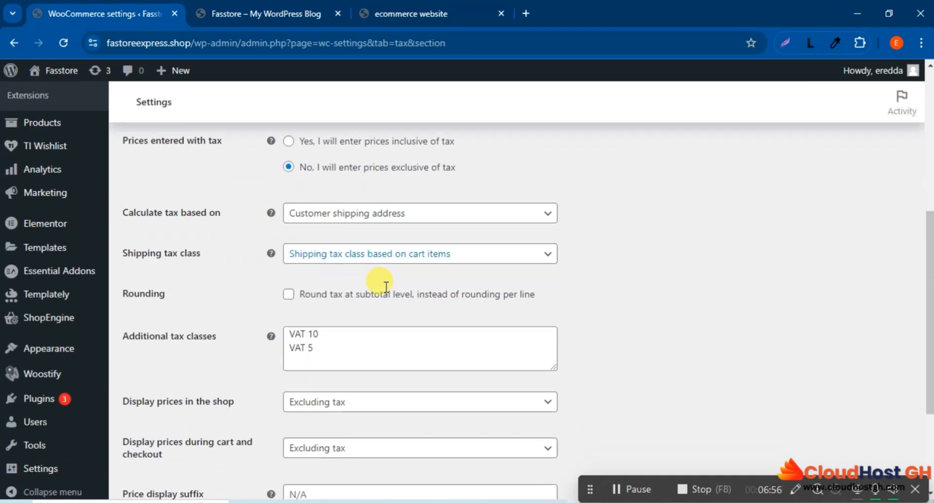
drag(304, 227, 281, 227)
key(BackSpace)
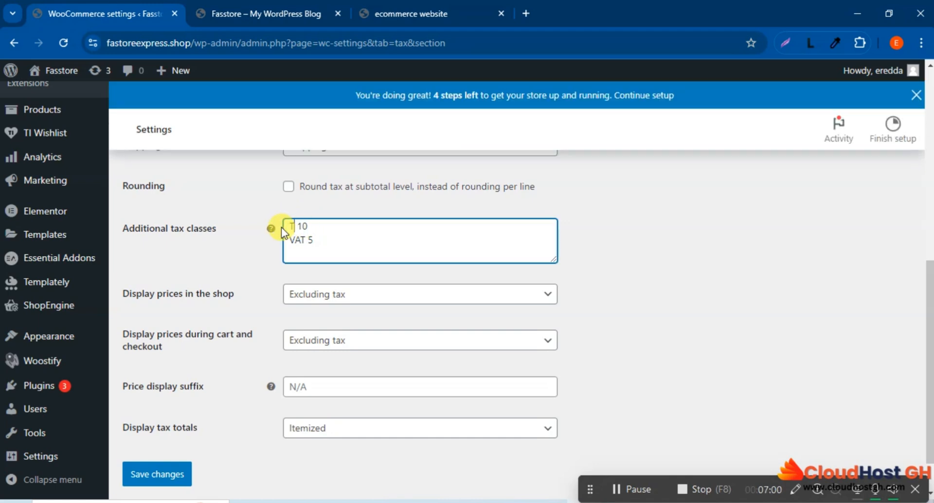
text(Tax)
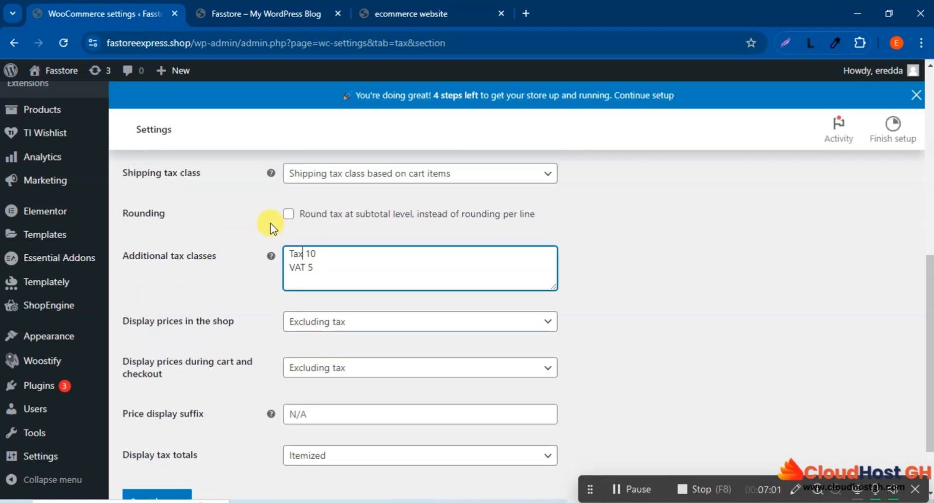
drag(307, 267, 279, 267)
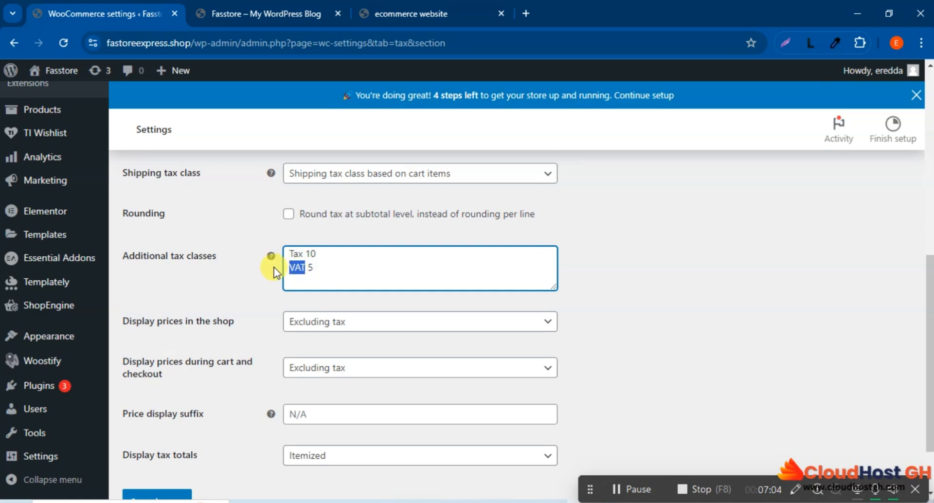
text(Tax)
scroll(271, 292, down, 2)
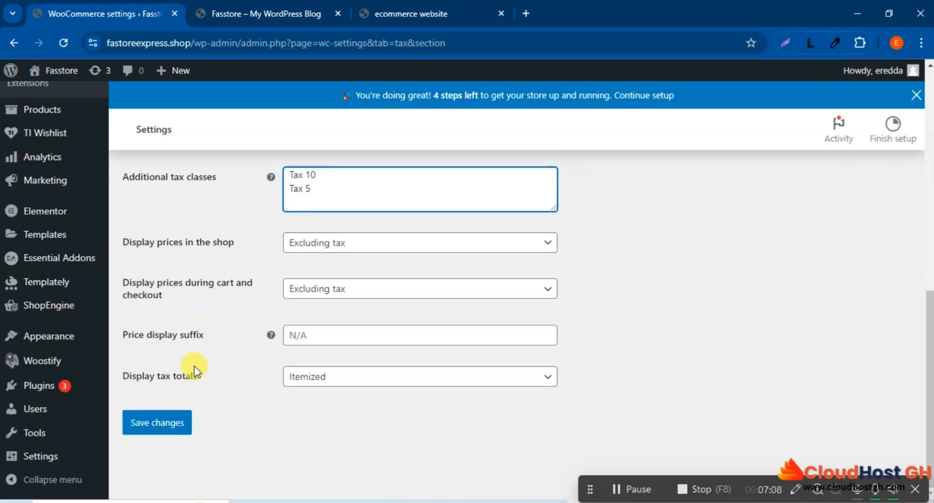
click(165, 427)
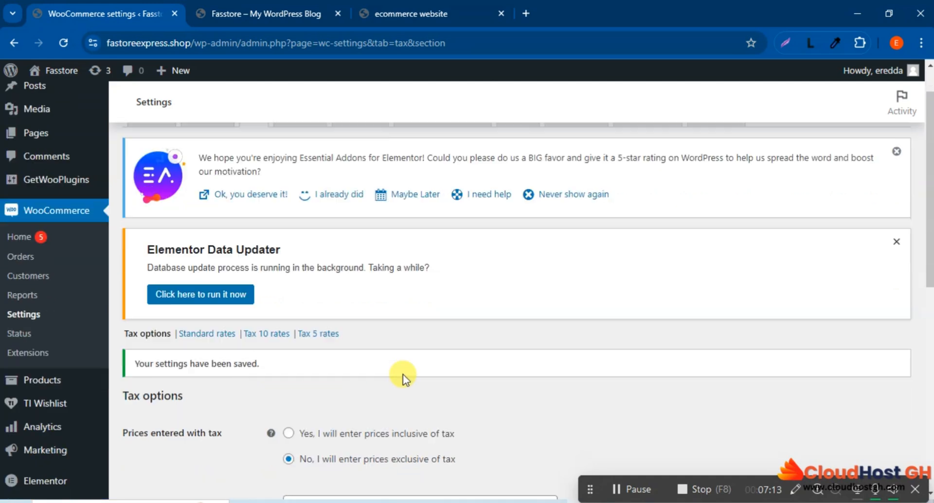
- Insert a new row in the Standard tax rates with Ghana (GH) as the country code
scroll(402, 373, down, 4)
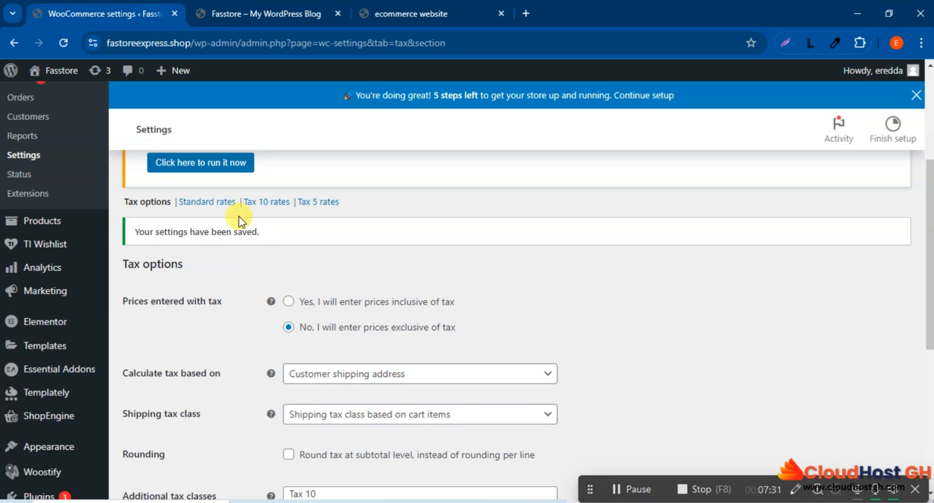
click(213, 201)
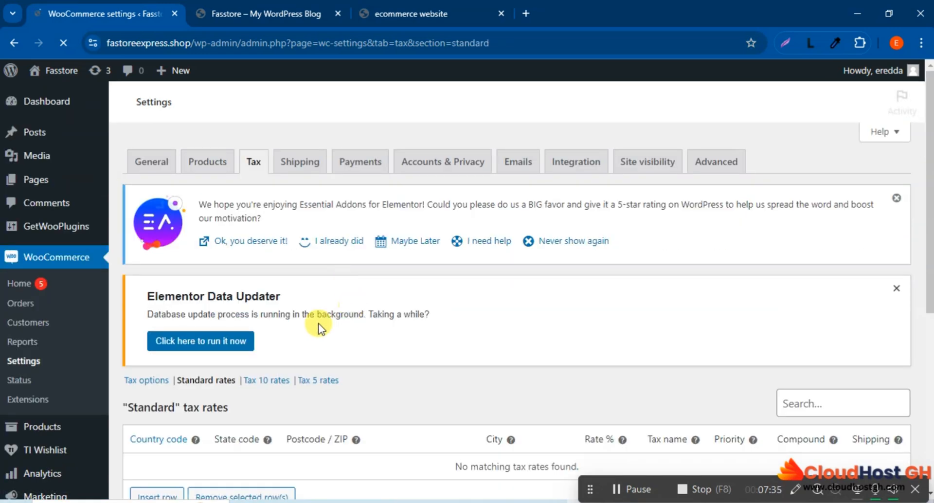
scroll(250, 398, down, 4)
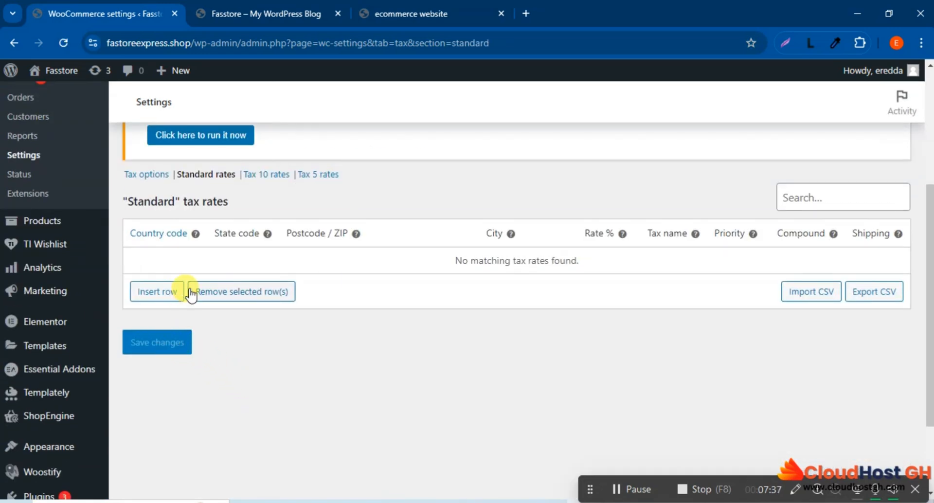
click(157, 292)
scroll(465, 381, down, 5)
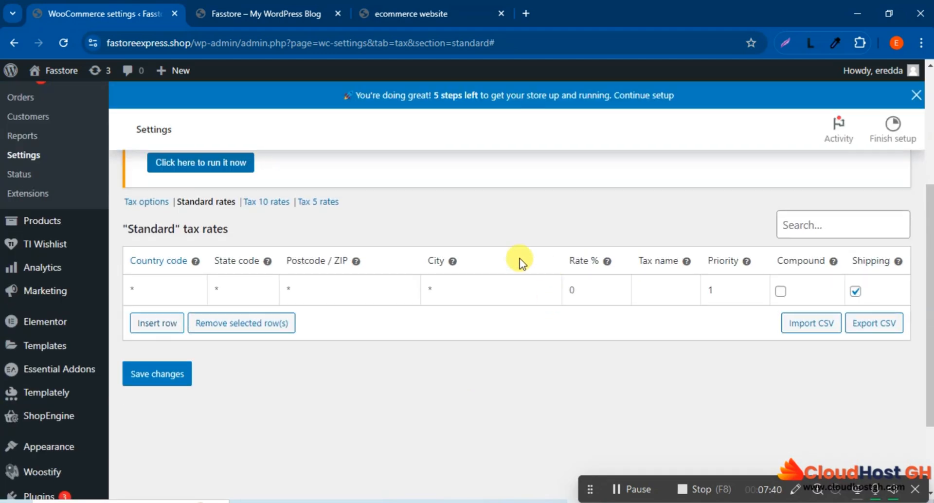
click(175, 282)
text(GH)
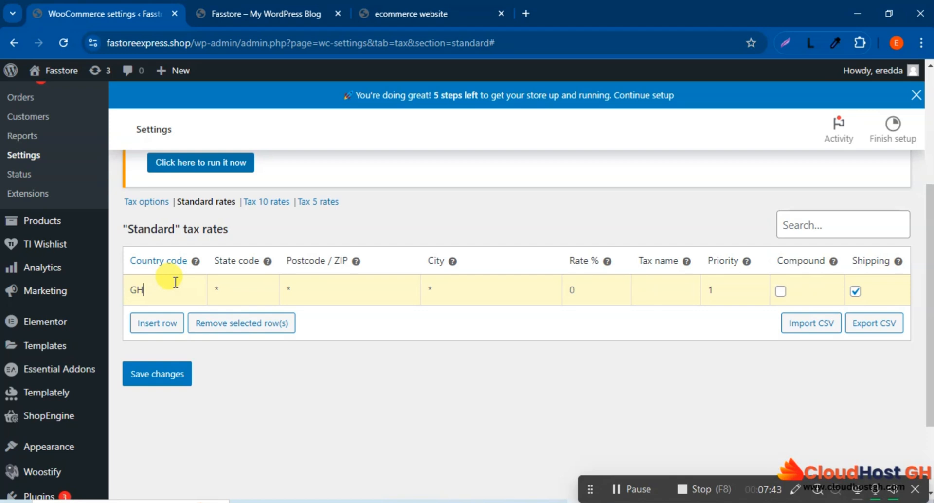
click(160, 313)
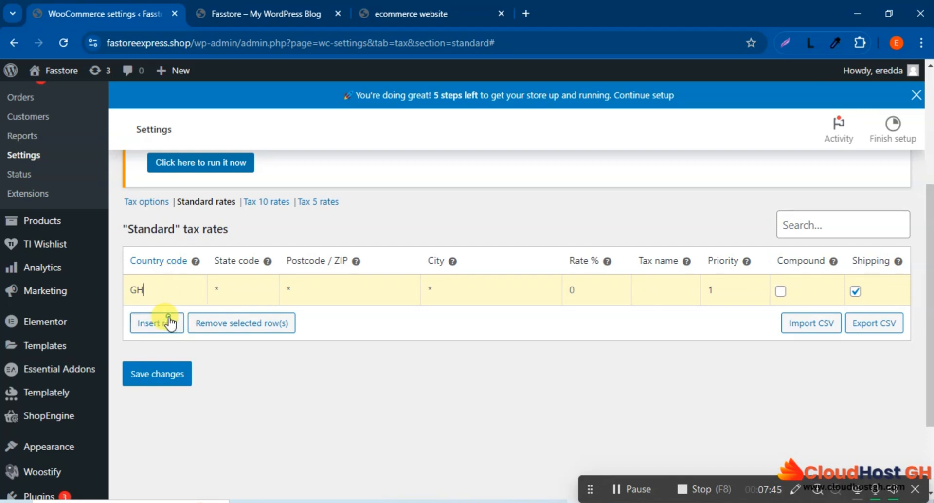
- Set the standard Ghana row's rate to 2 percent with the tax name "Tax 2" and save the Standard rates
click(578, 291)
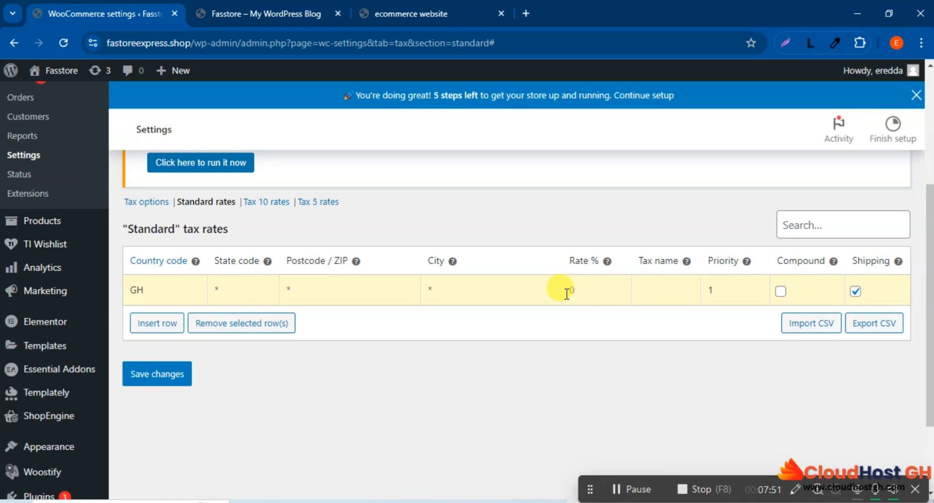
text(2)
click(671, 290)
text(T)
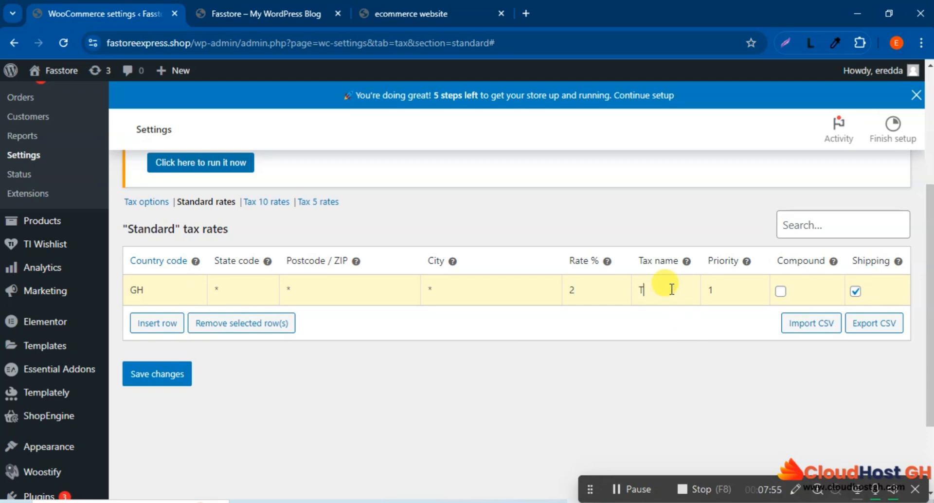
text(ax 2)
click(167, 379)
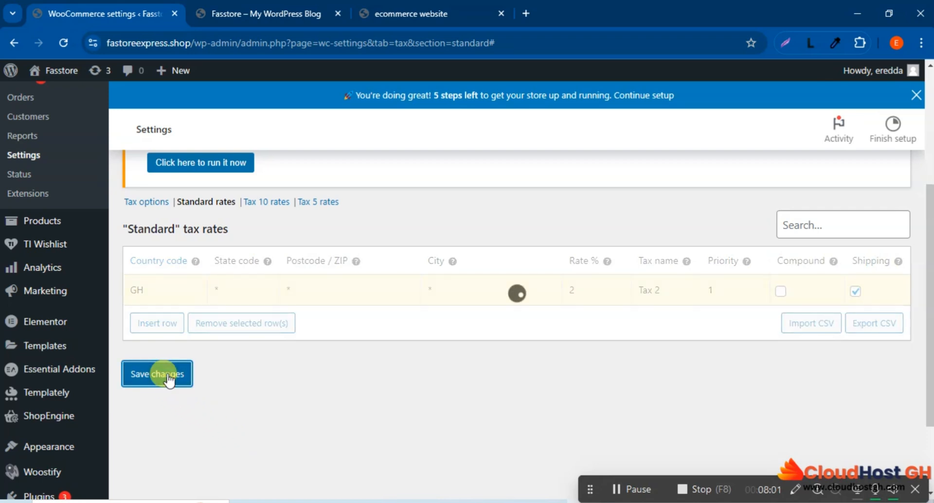